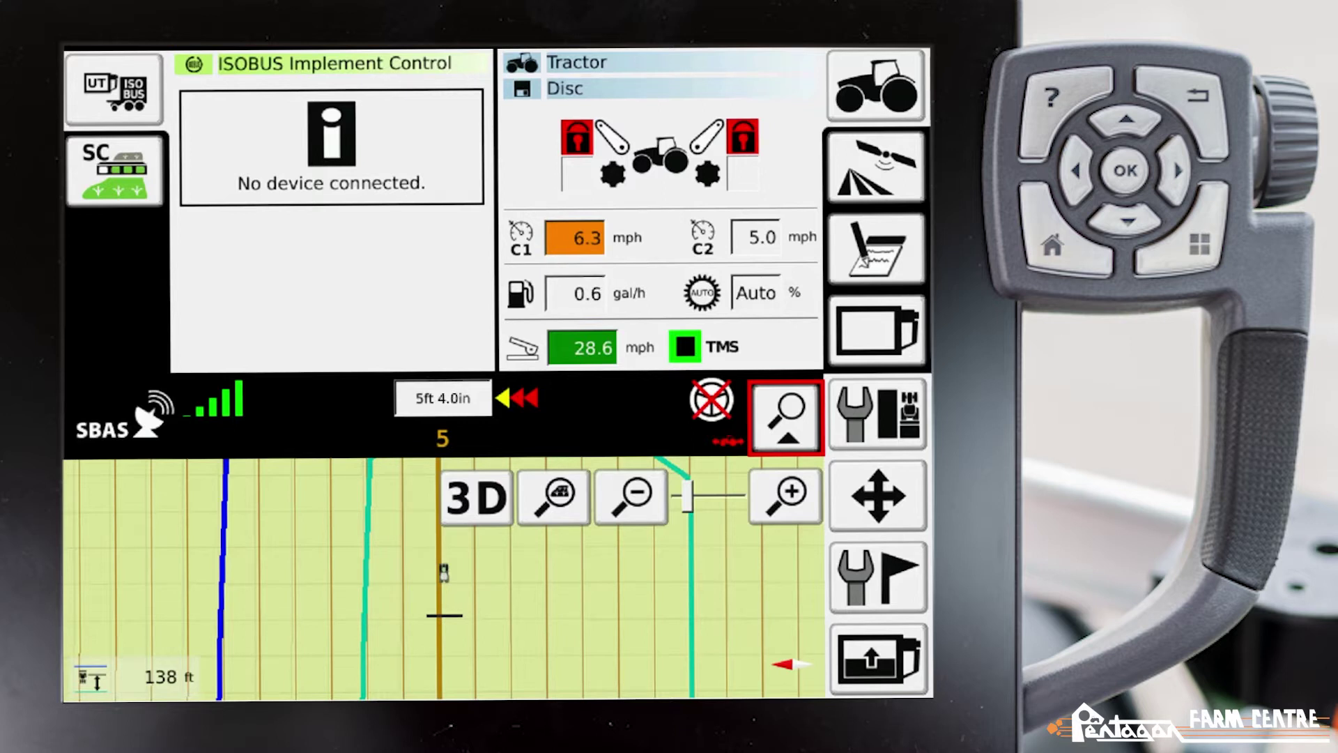
Open the tractor main menu for the Disc implement profile
left_click(786, 495)
key("Right")
key("Up")
key("Up")
key("Up")
key("Up")
key("Up")
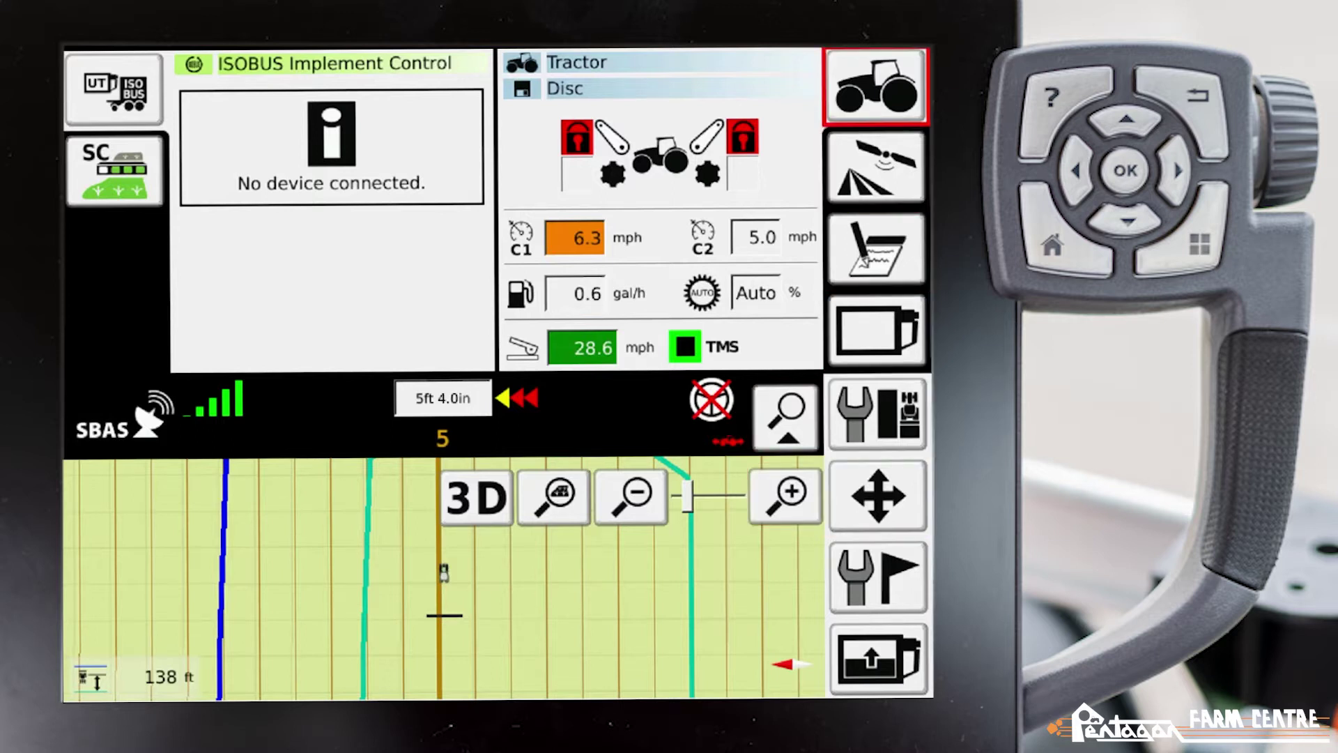
key("Return")
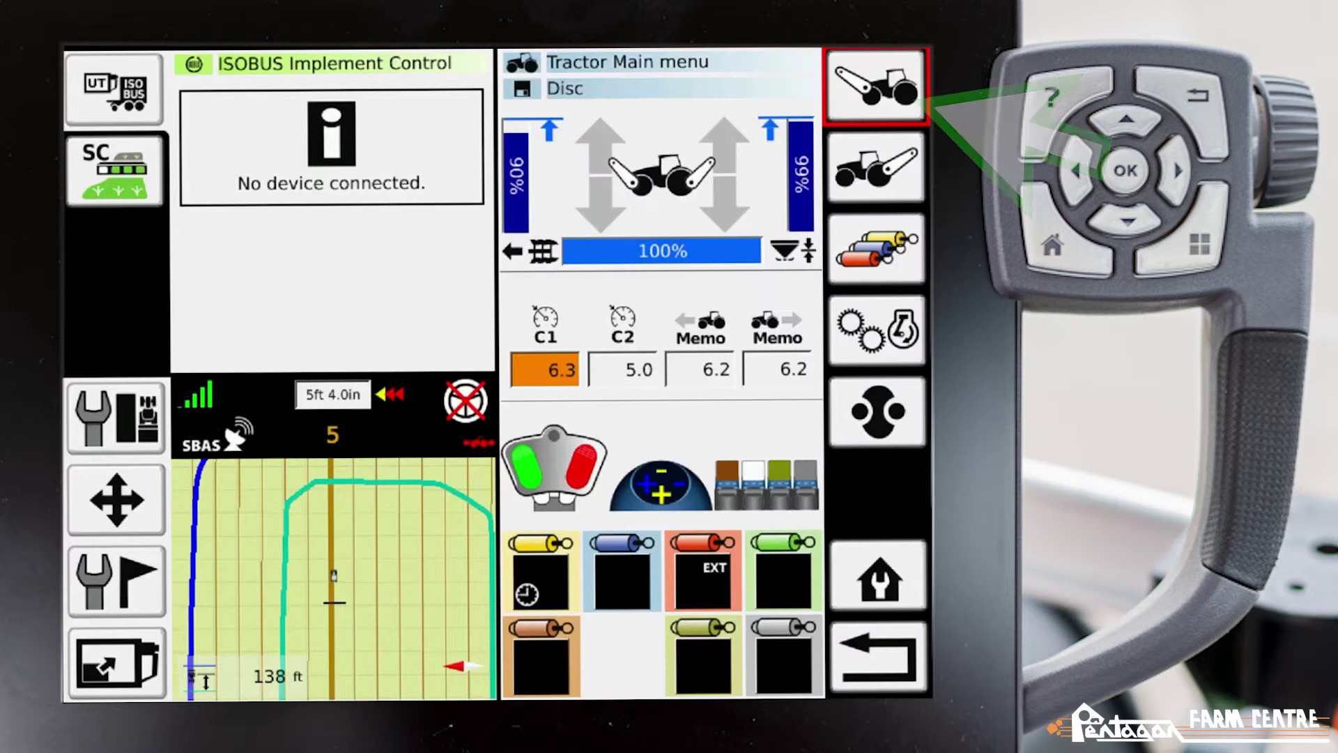
Open the Variotronic TI headland management settings
key("Down")
key("Down")
key("Down")
key("Down")
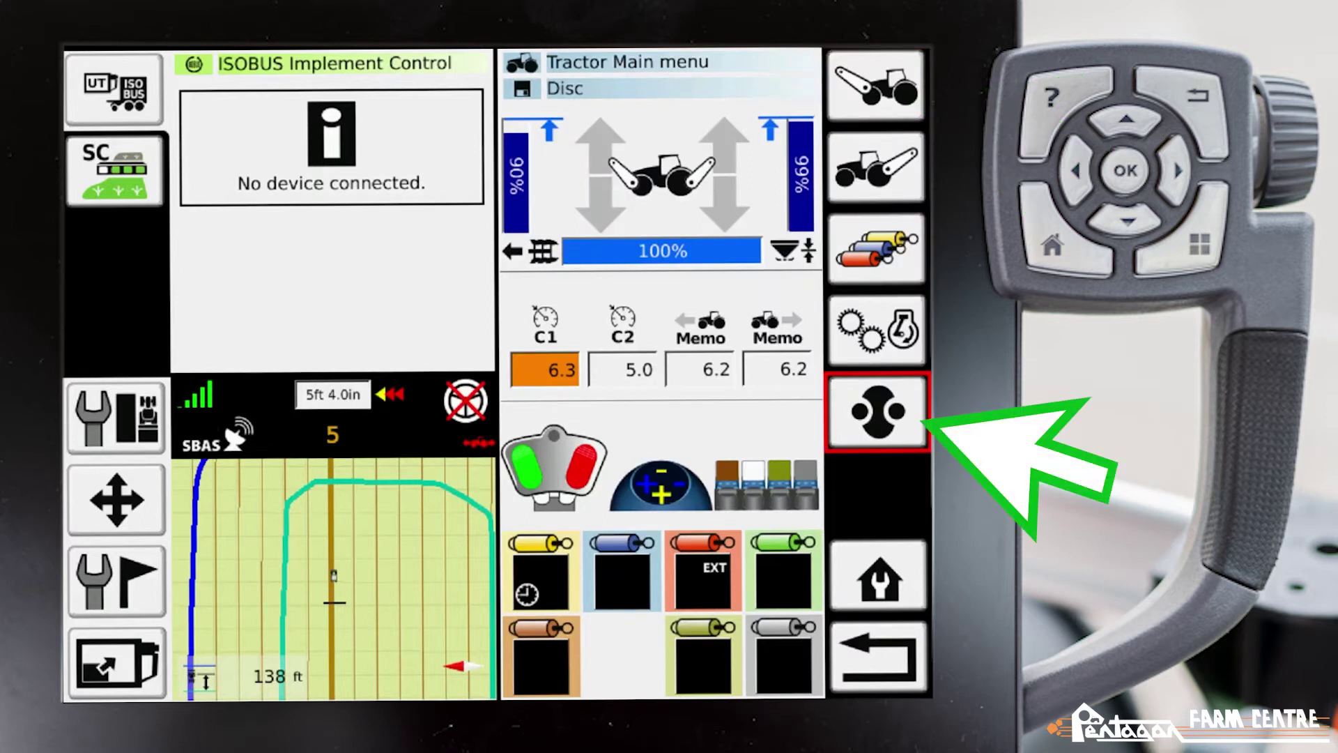
key("Return")
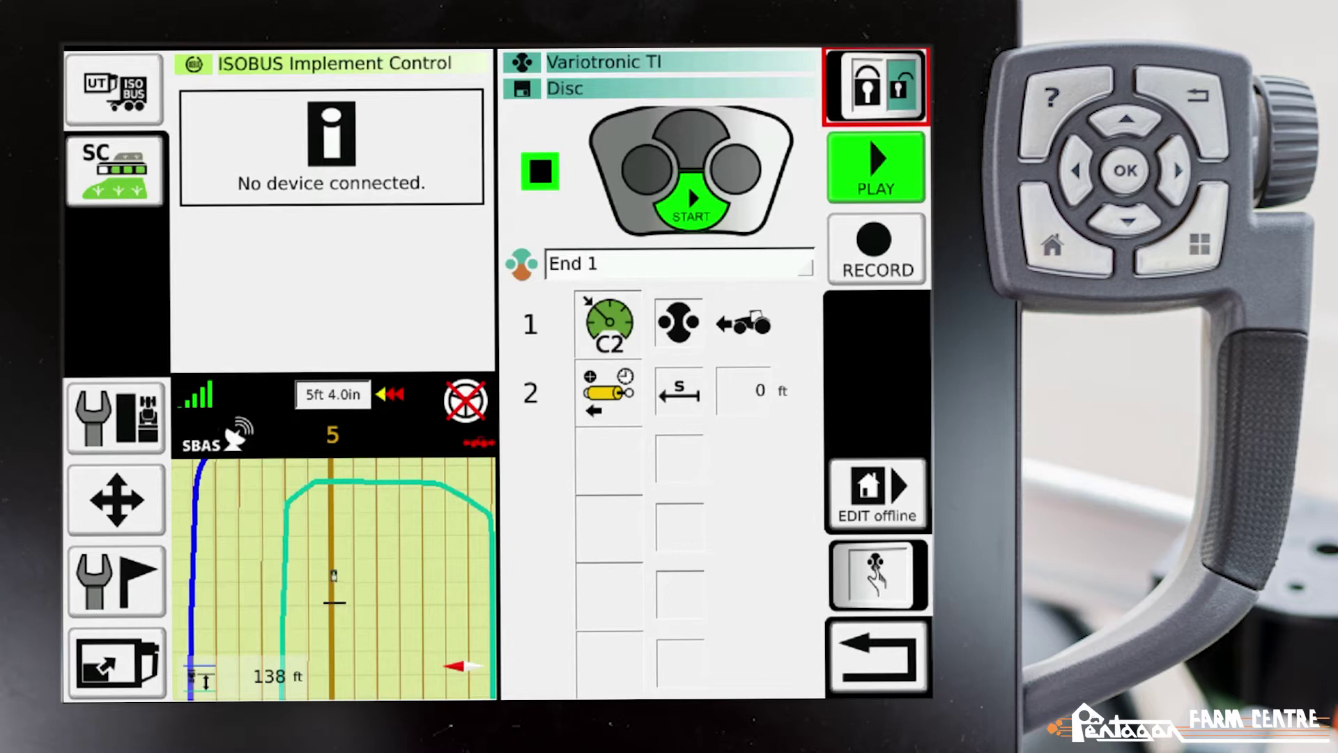
Open the End 1 sequence for offline editing and select its second row, the yellow hydraulic valve function
key("Down")
key("Down")
key("Down")
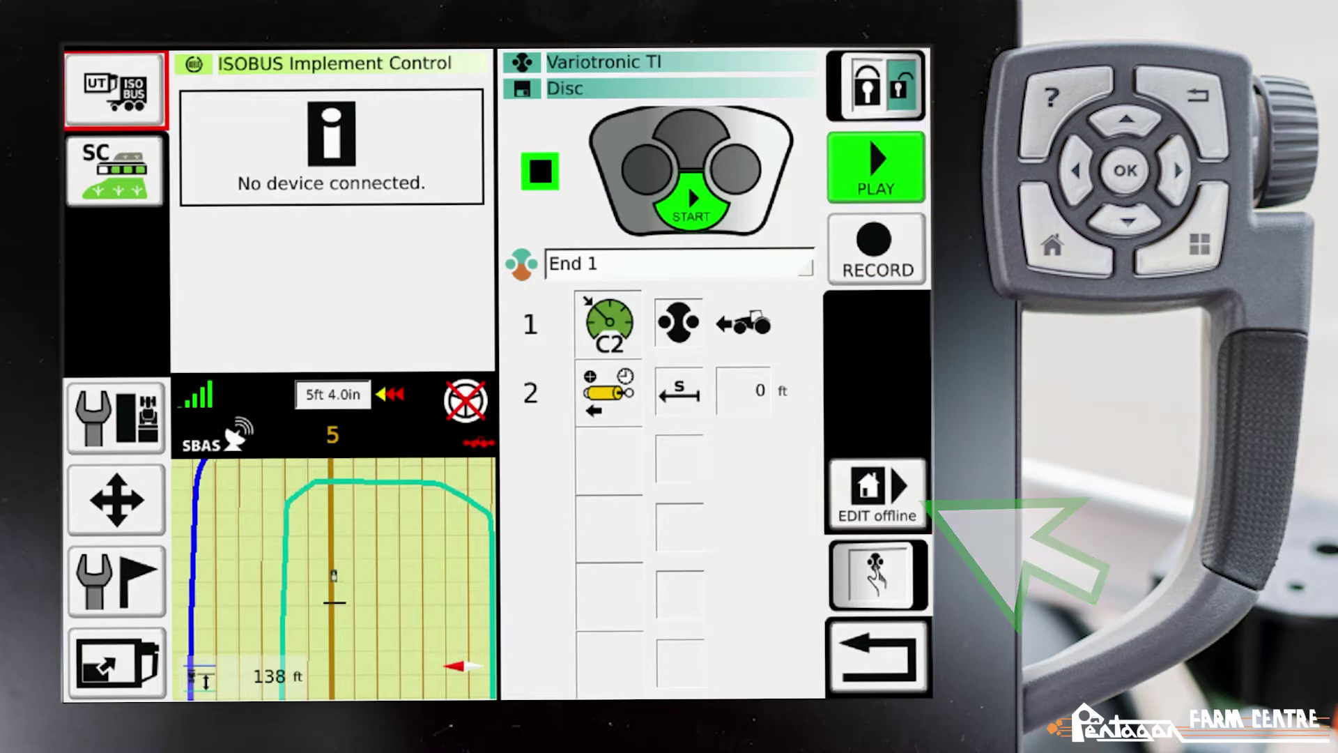
key("Return")
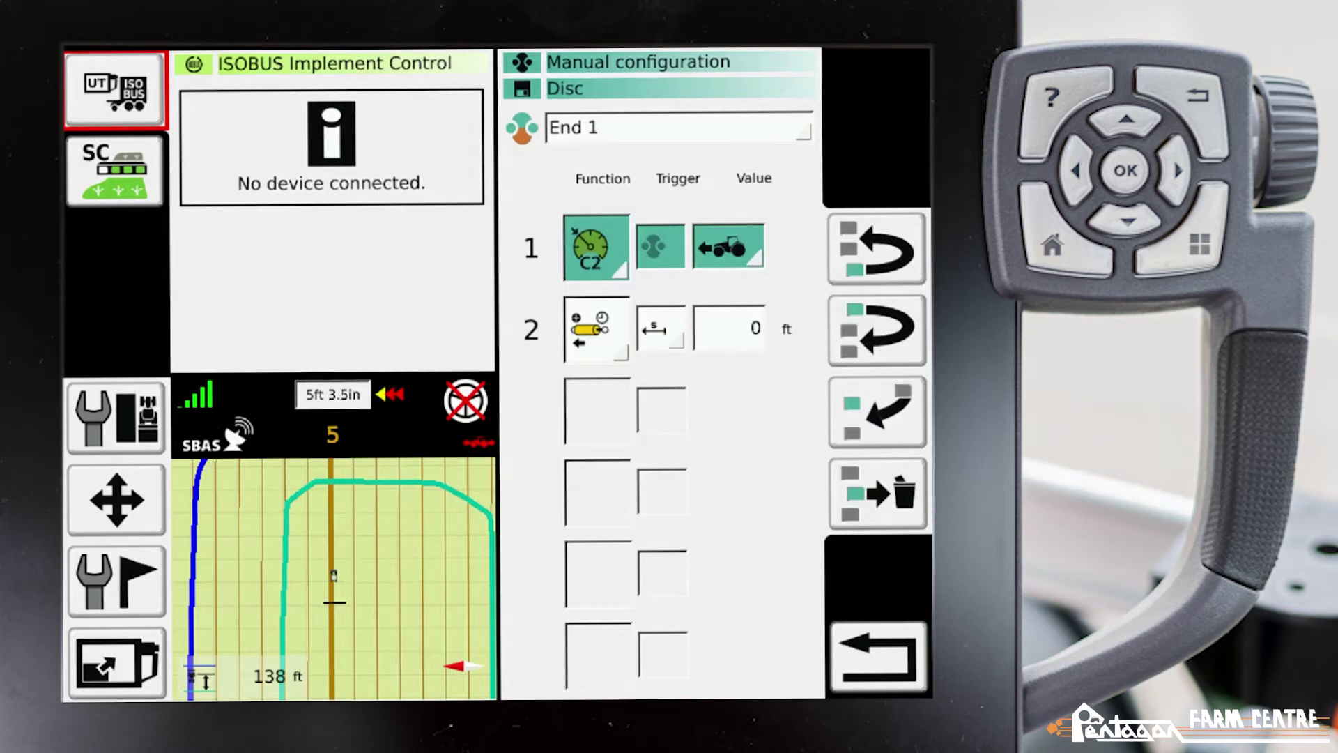
left_click(596, 328)
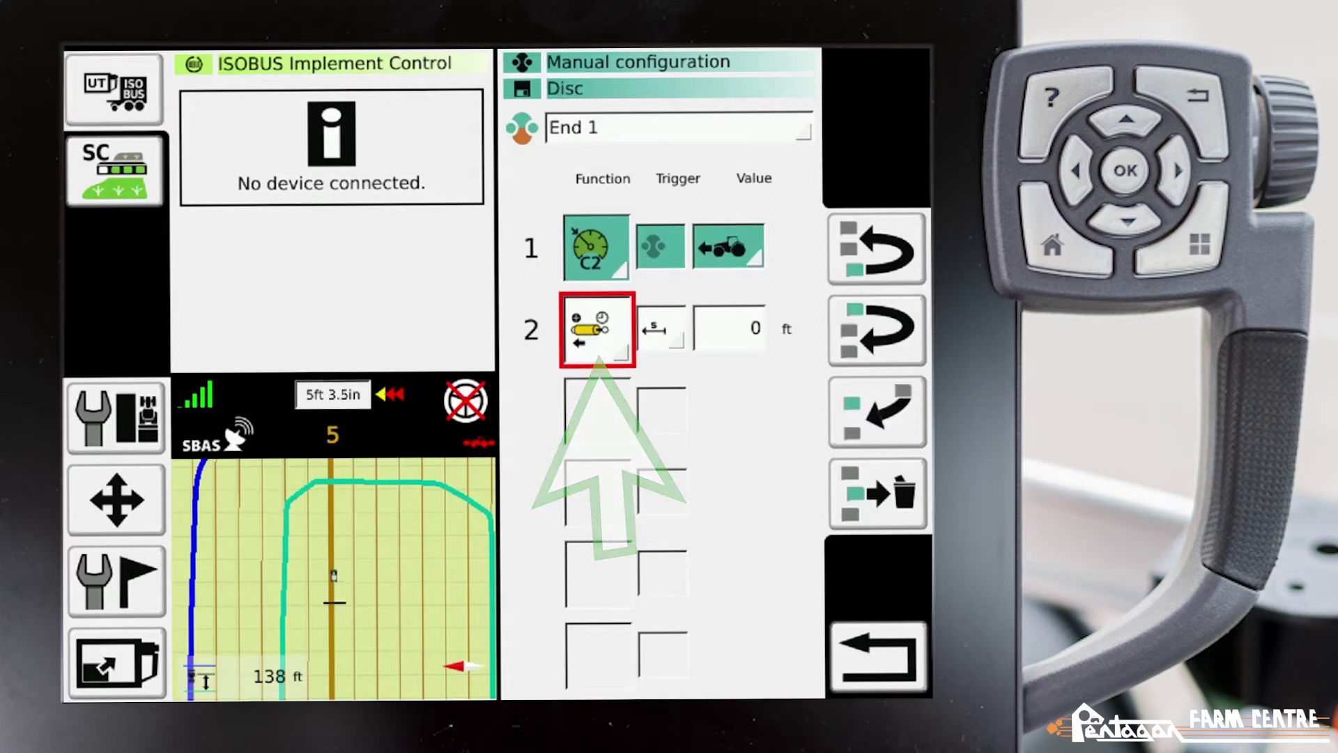
key("Return")
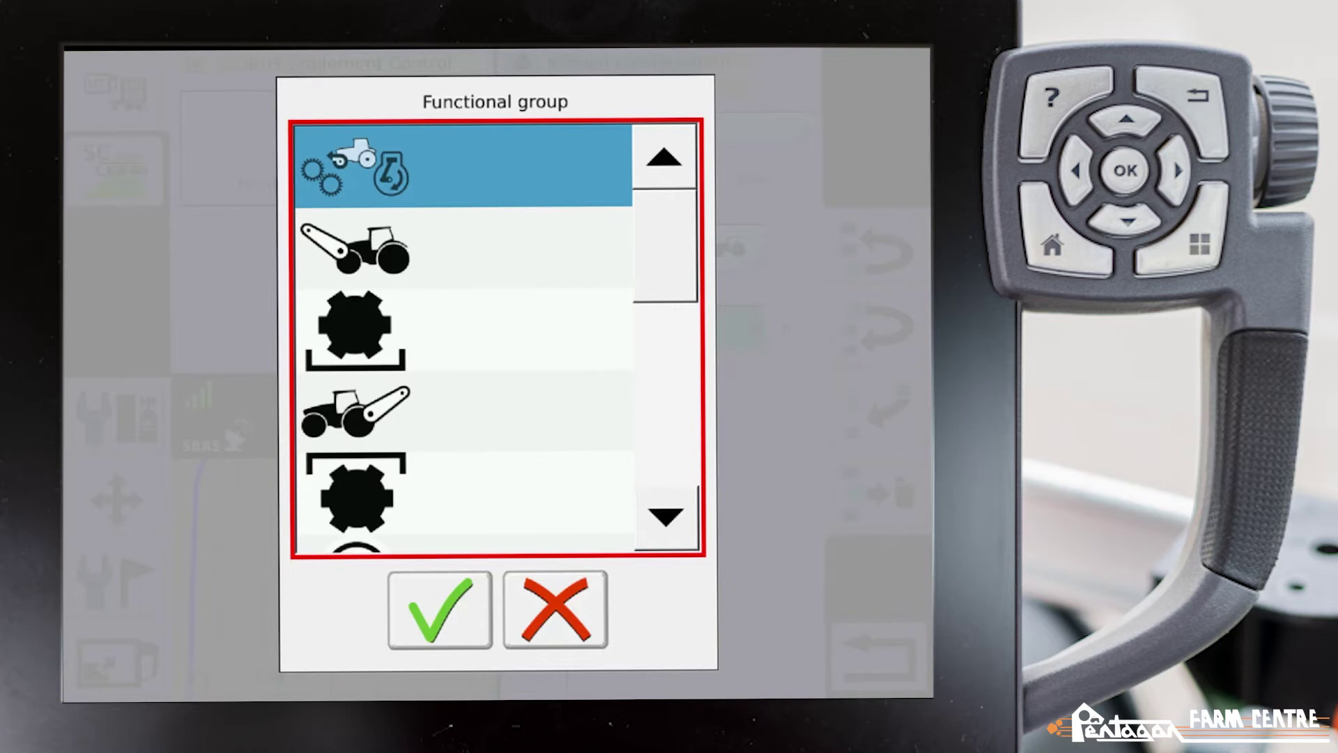
left_click(555, 609)
key("Return")
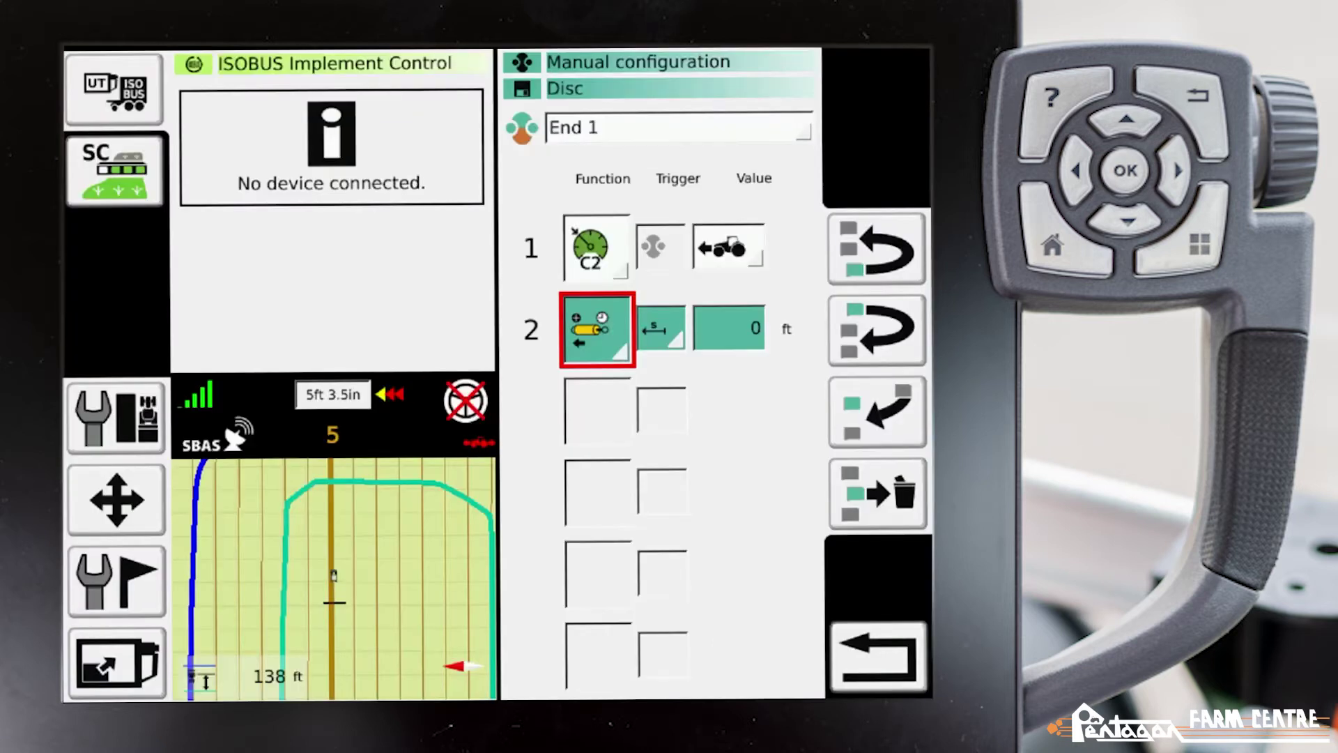
Insert a new function row below row 2 of the End 1 sequence
key("Right")
key("Right")
key("Right")
key("Down")
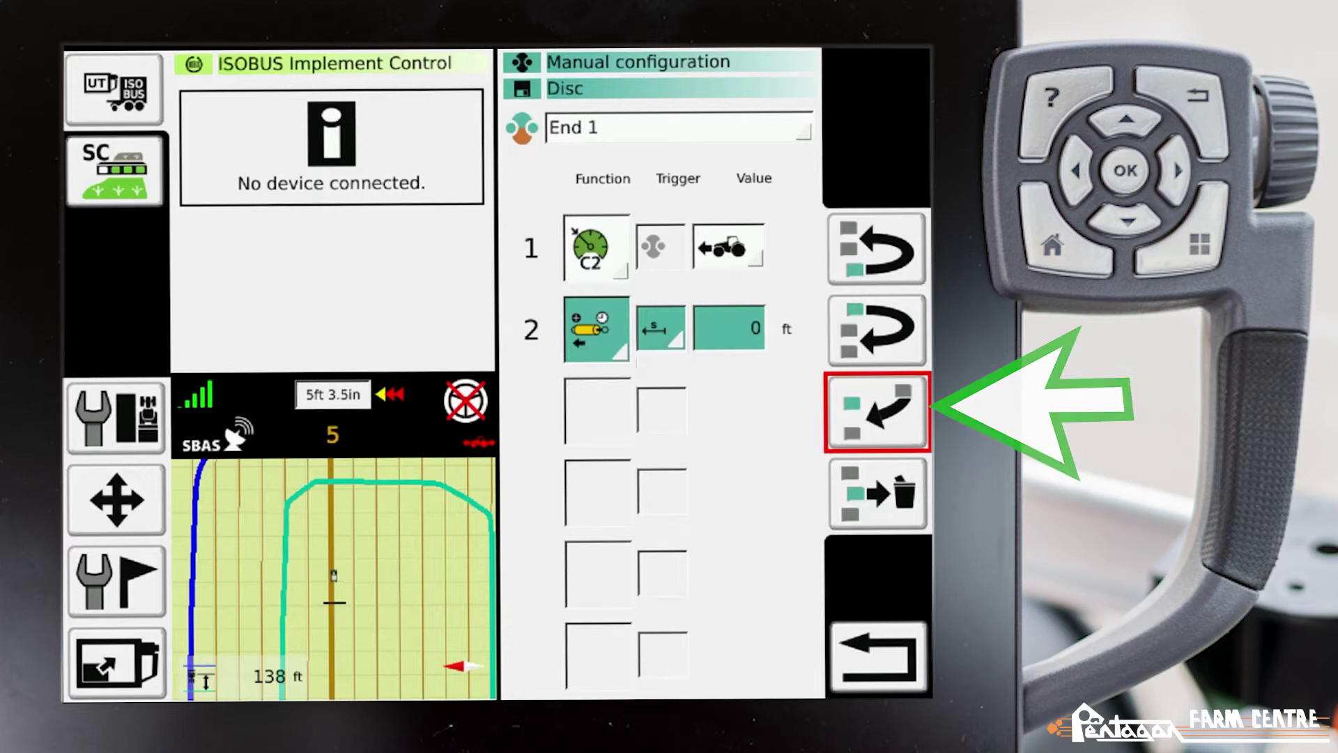
key("Return")
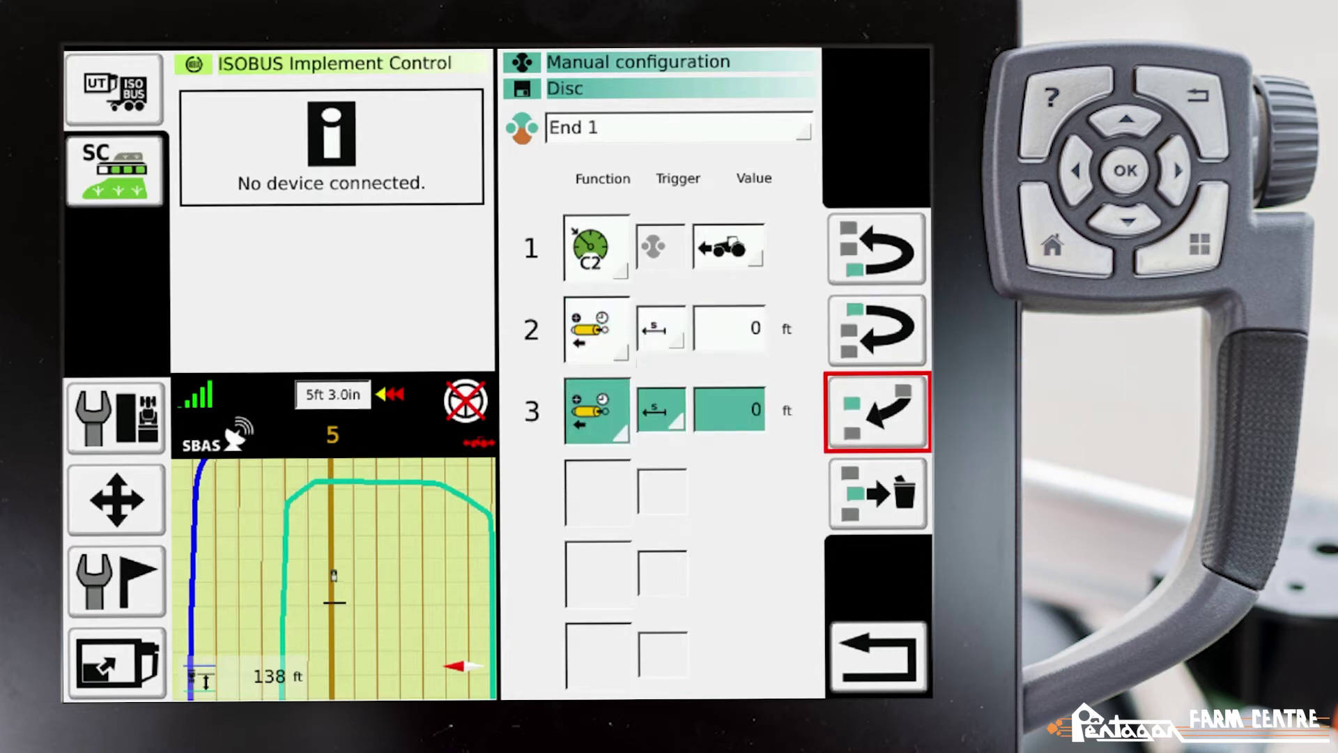
Set the function of row 3 to the AUTO/MAN turn feature from the steering wheel functional group
key("Left")
key("Left")
key("Left")
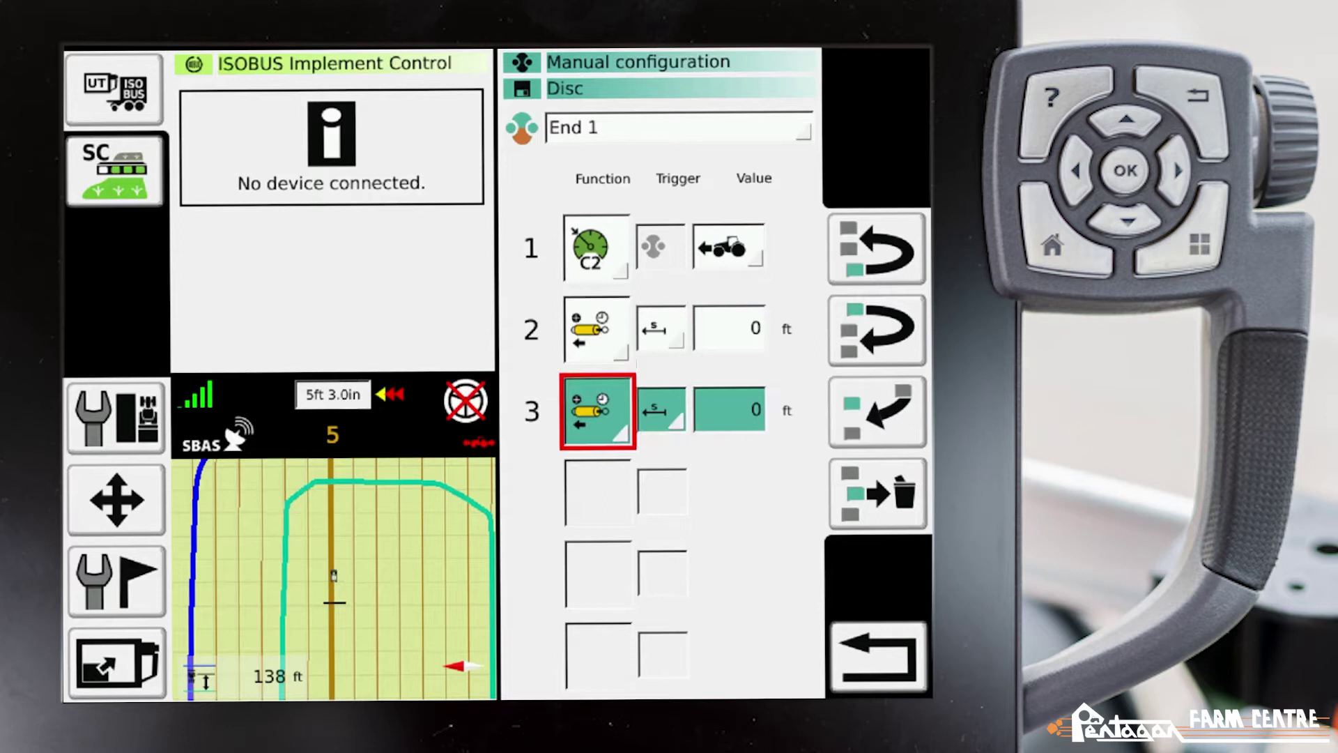
key("Return")
key("Tab")
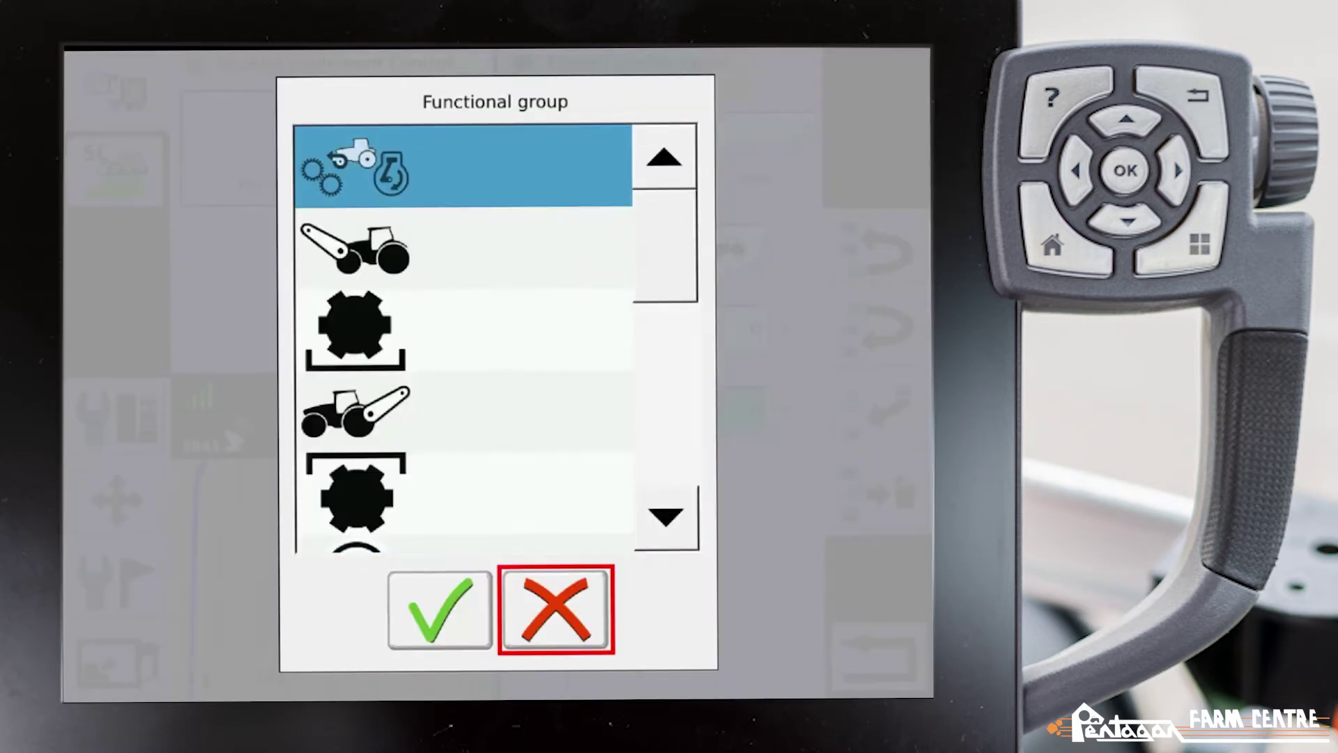
key("shift+Tab")
scroll(463, 328, "down", 3)
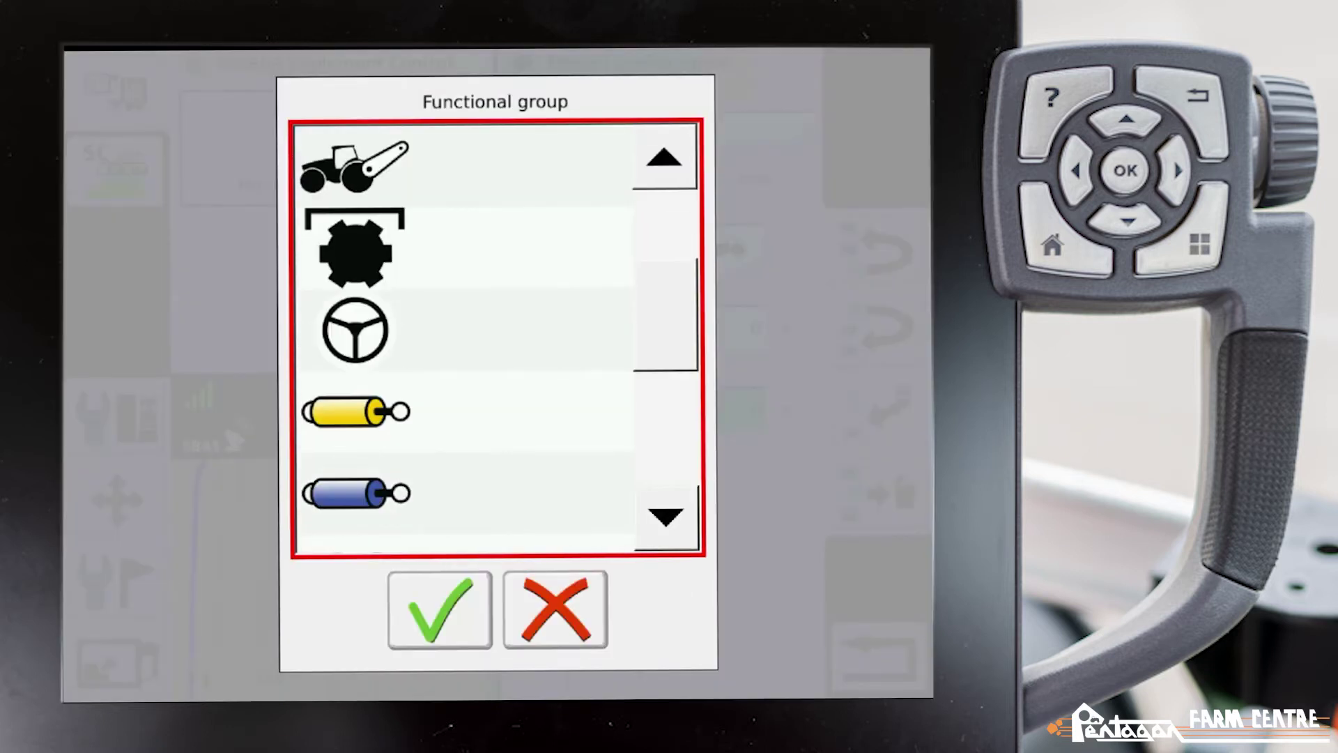
left_click(463, 329)
key("shift+Tab")
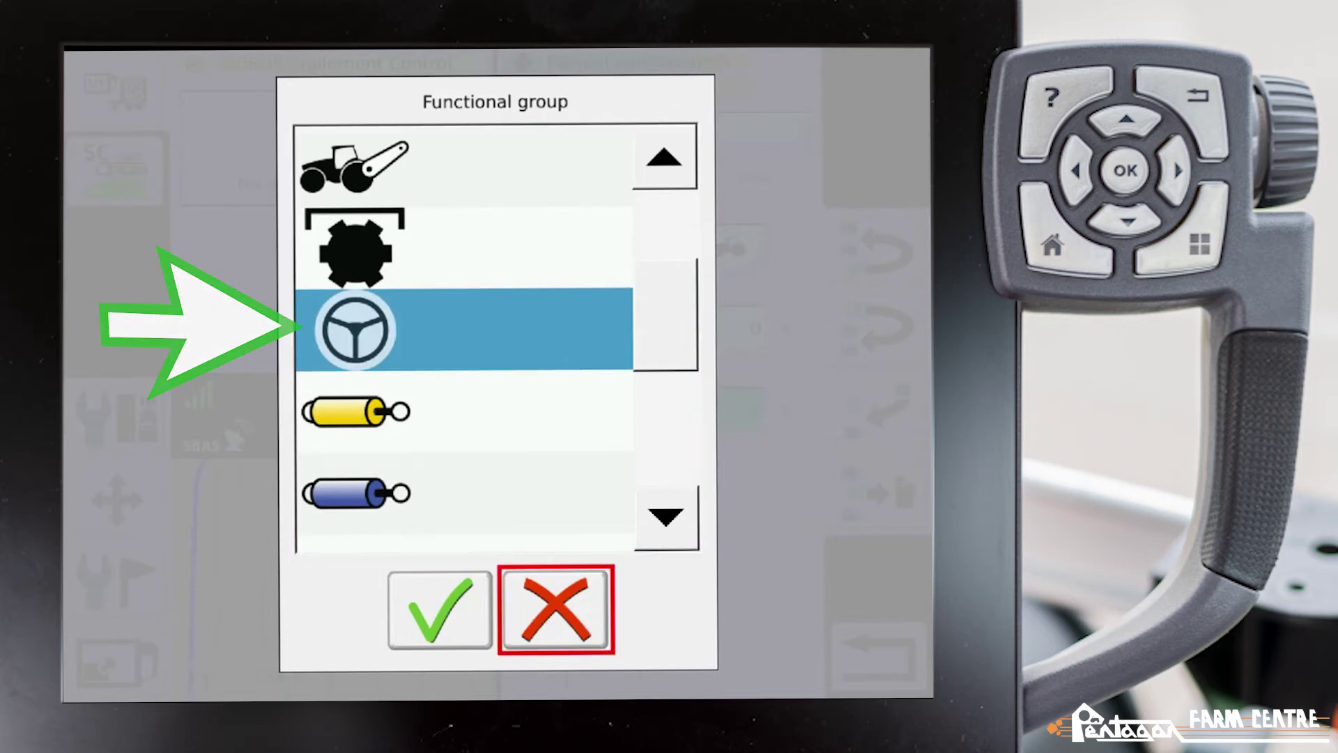
key("shift+Tab")
key("Return")
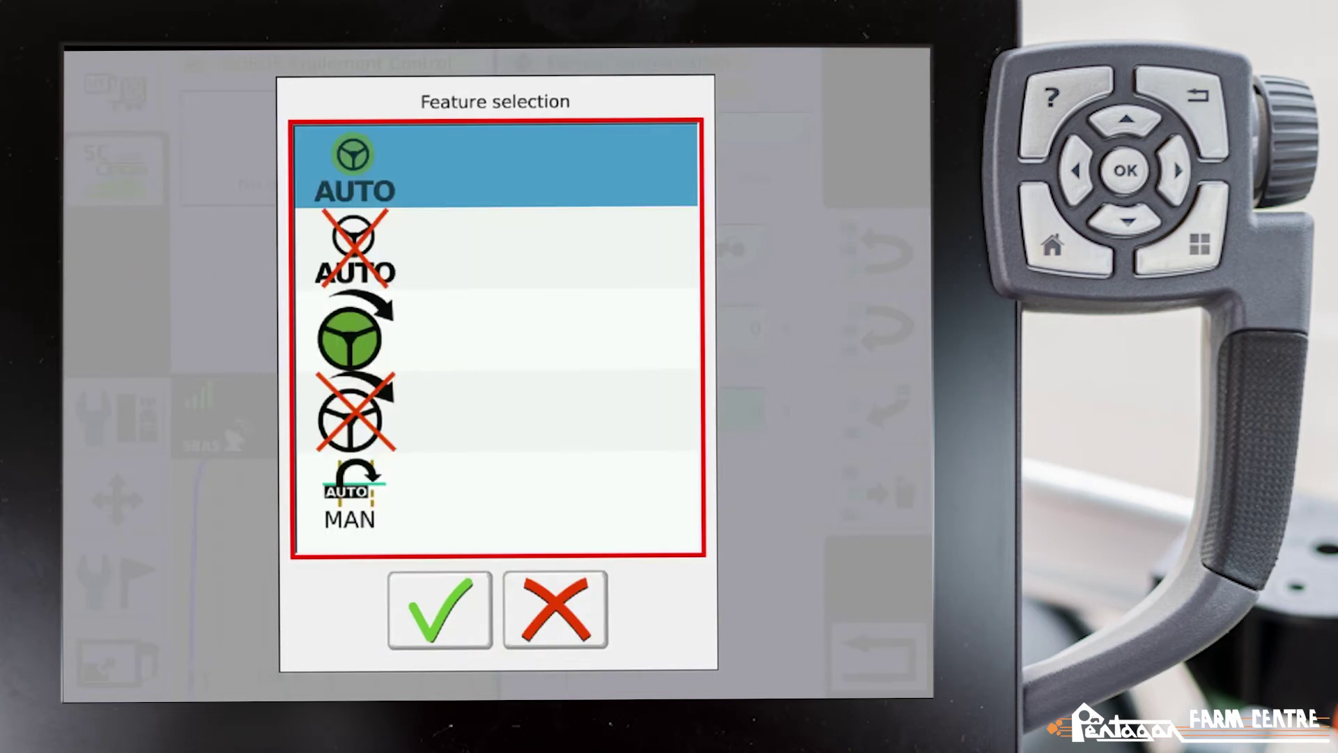
left_click(497, 492)
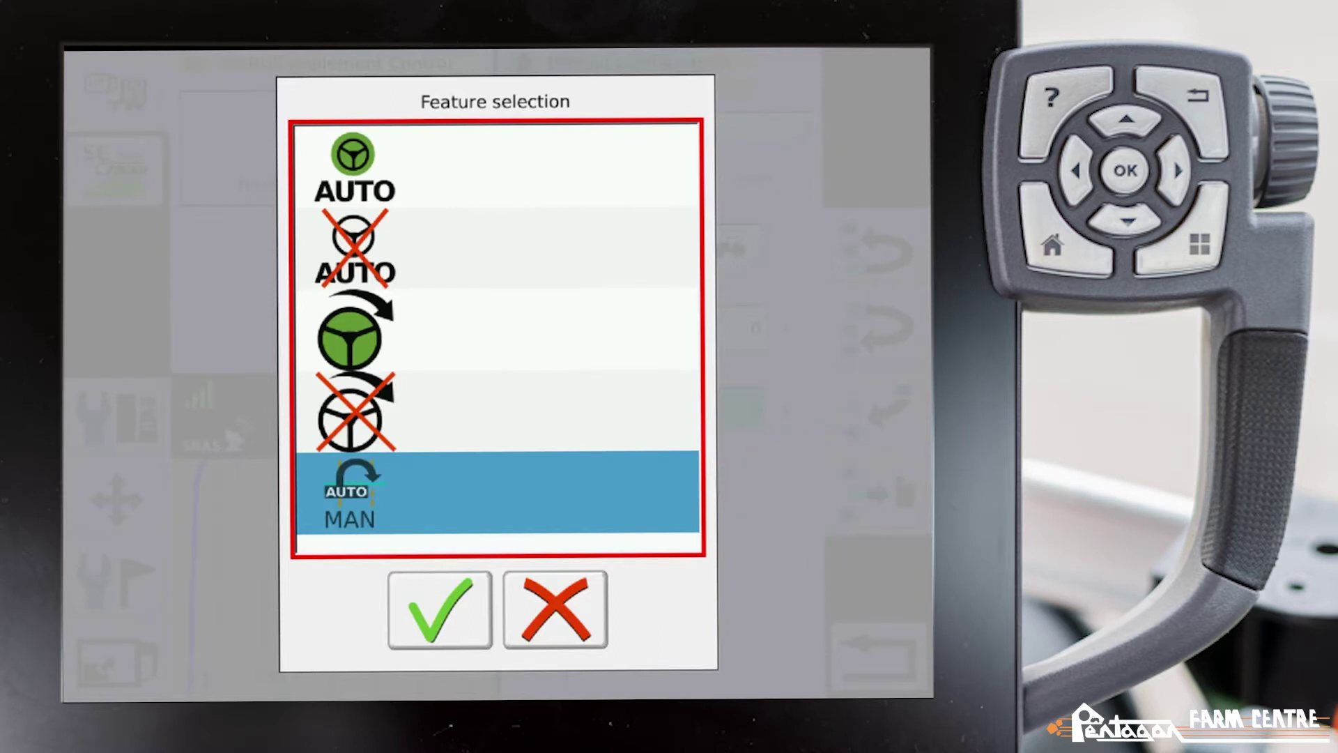
key("Return")
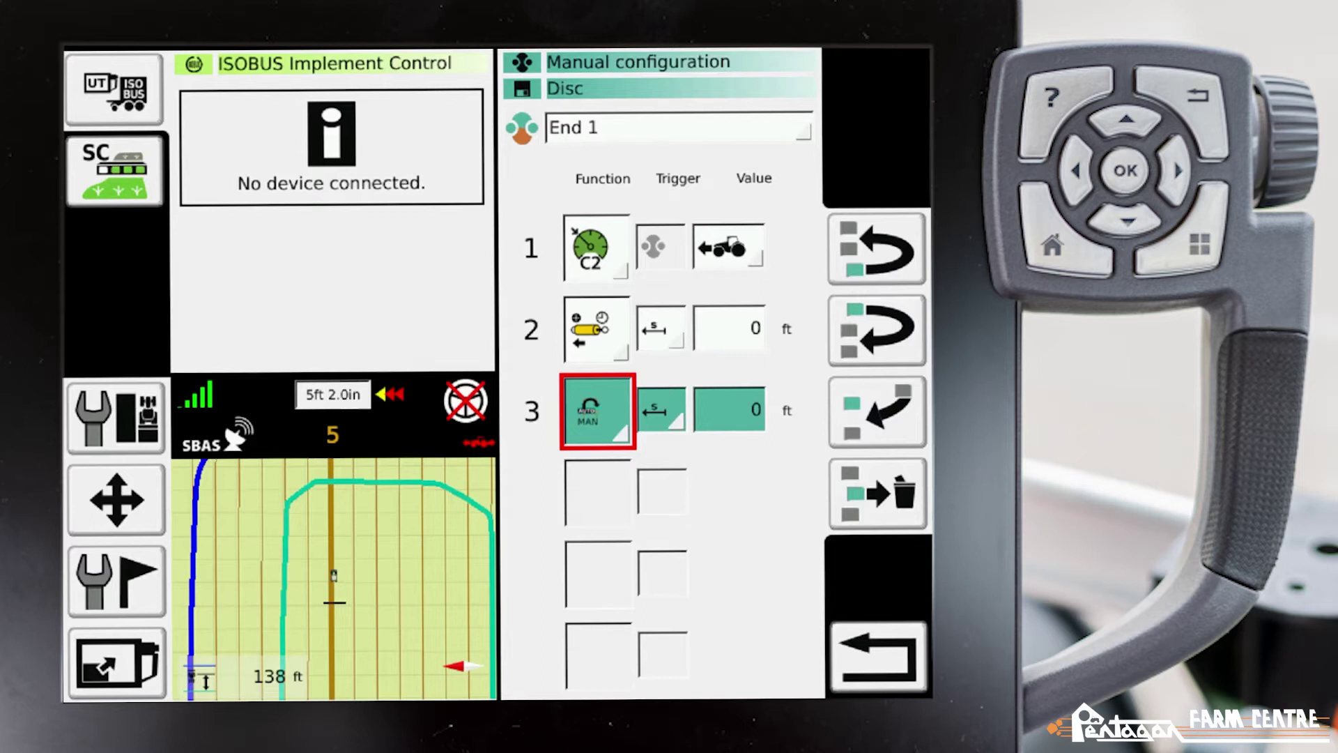
Add a fourth row with the green steering wheel AUTO function to the End 1 sequence, and delete that row again
left_click(876, 412)
left_click(598, 493)
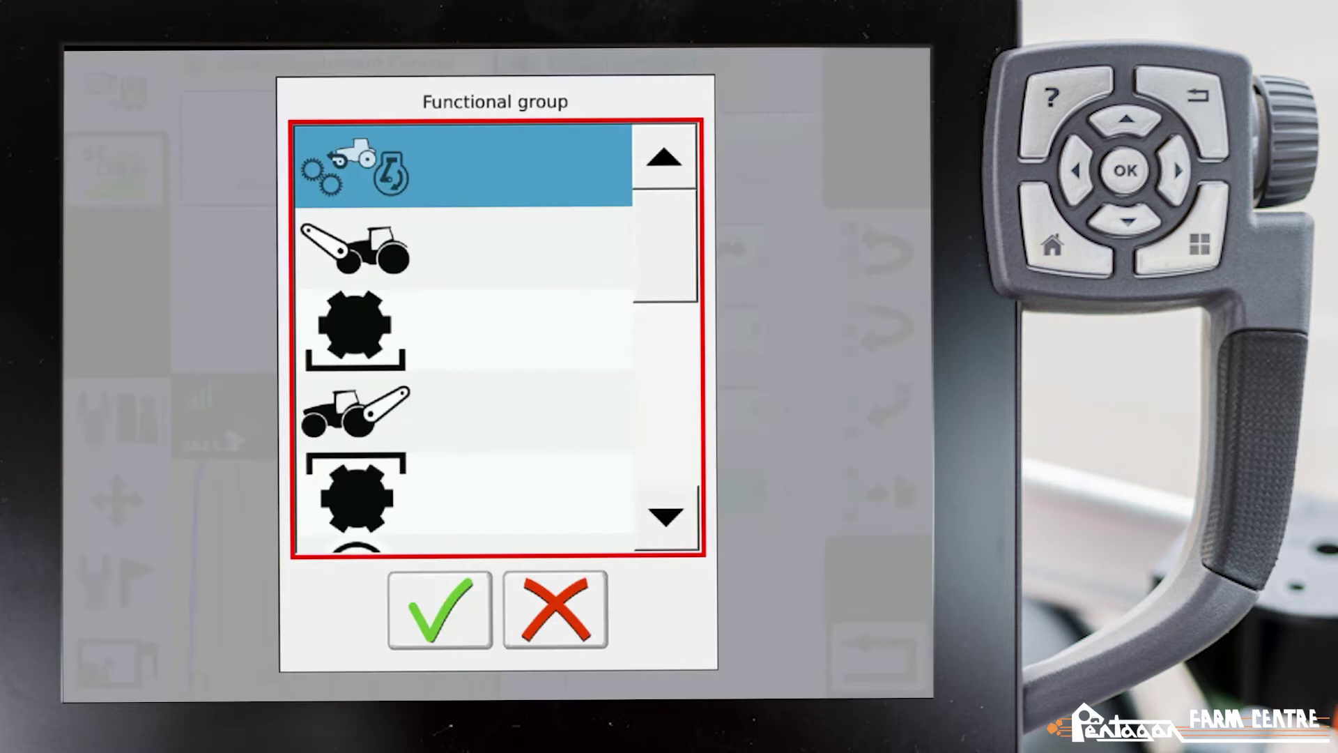
scroll(462, 338, "down", 1)
left_click(464, 492)
key("Return")
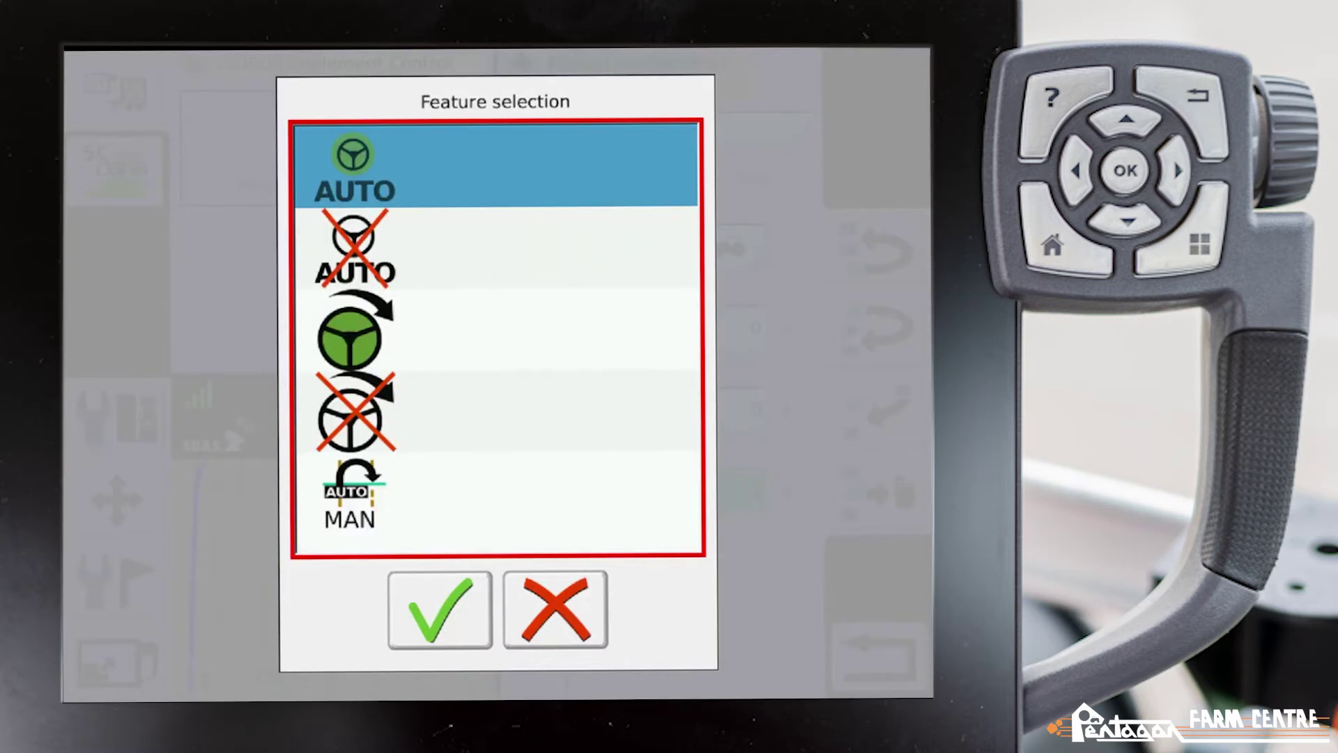
key("Return")
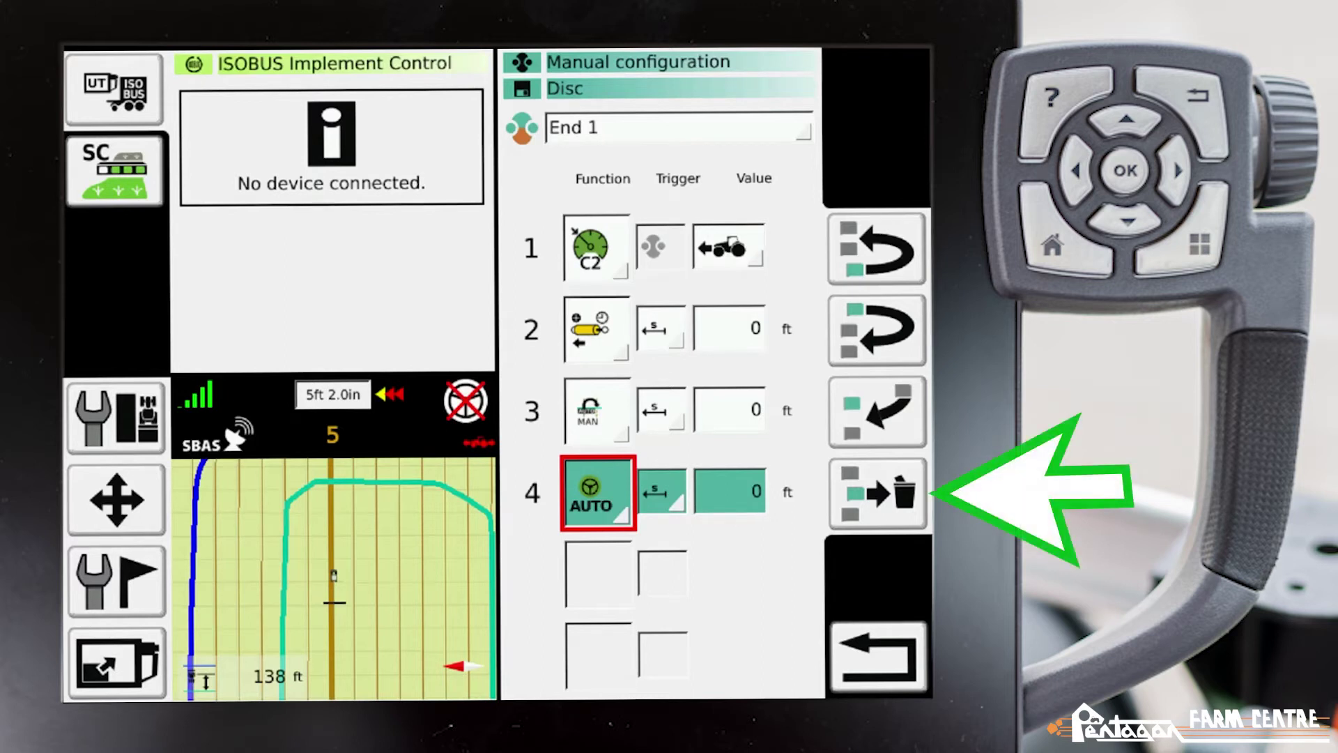
left_click(877, 493)
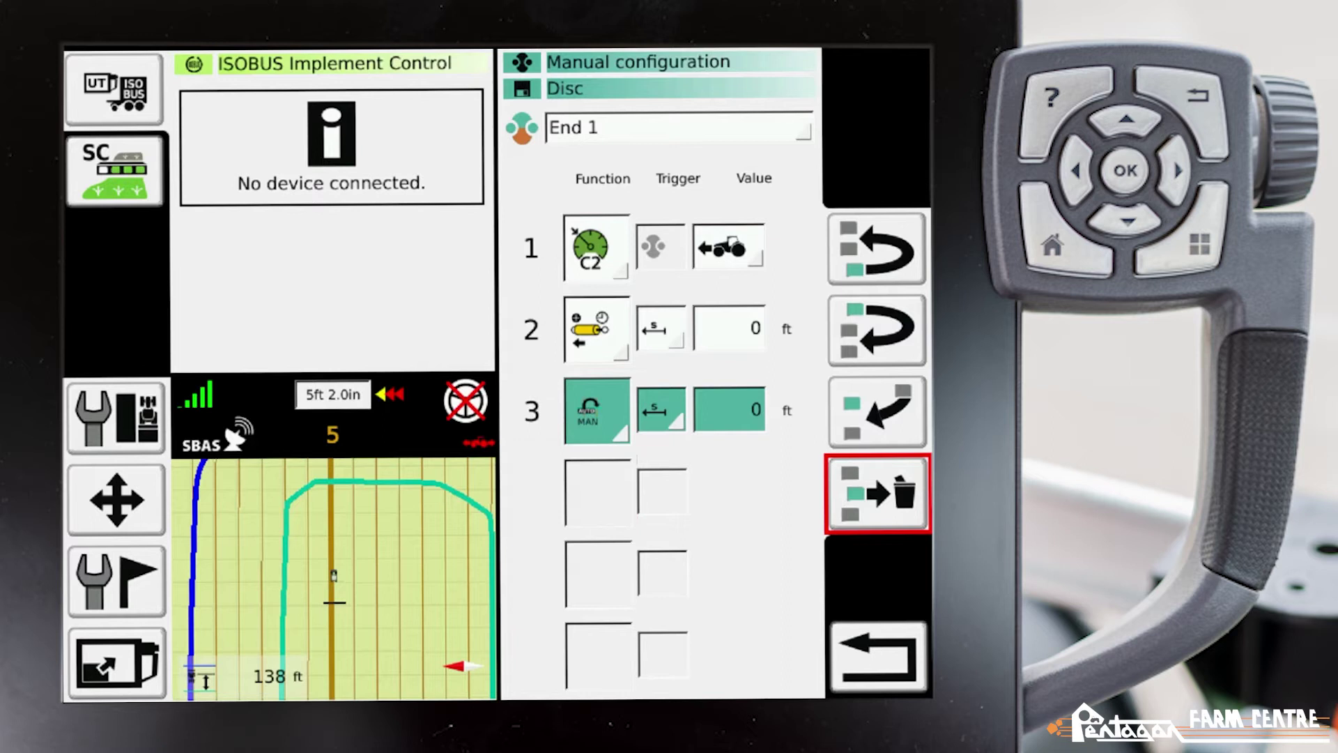
Examine the functions, triggers and values of the three rows in the End 1 sequence
left_click(877, 412)
key("Left")
key("Left")
key("Left")
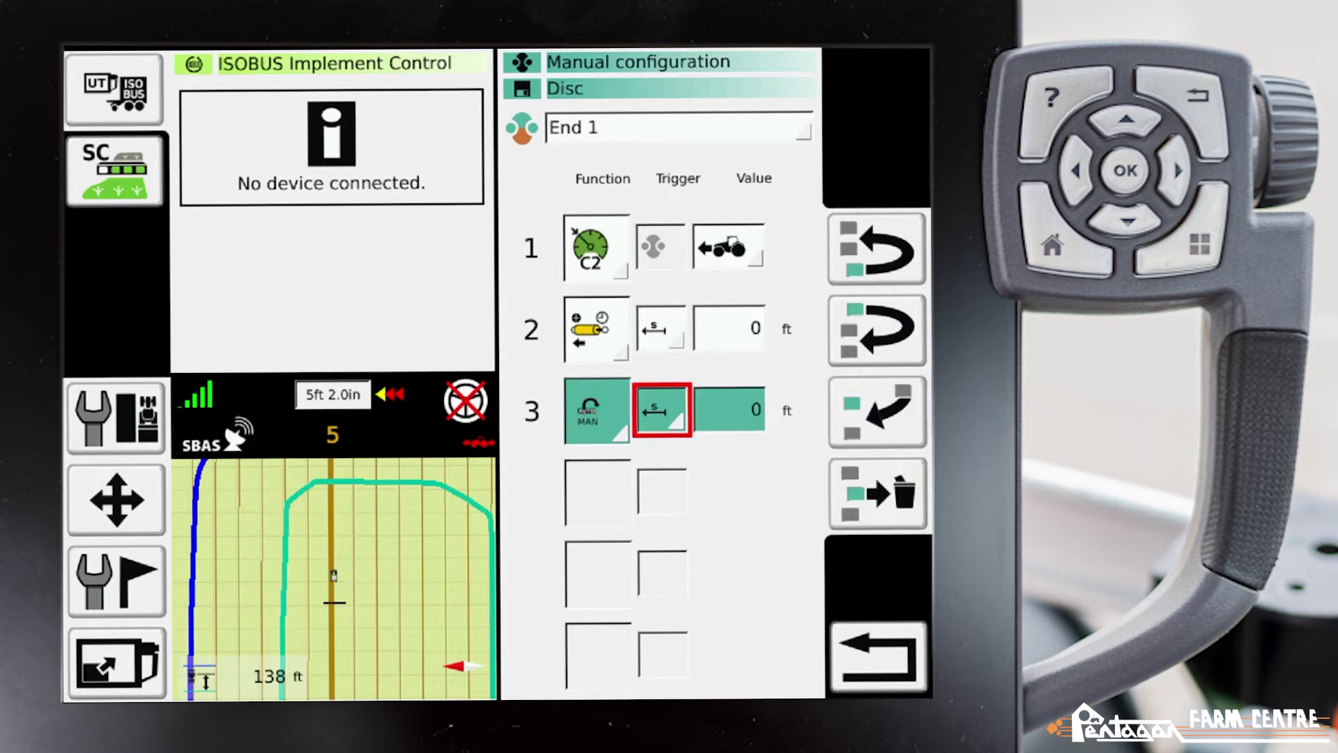
key("Up")
key("Up")
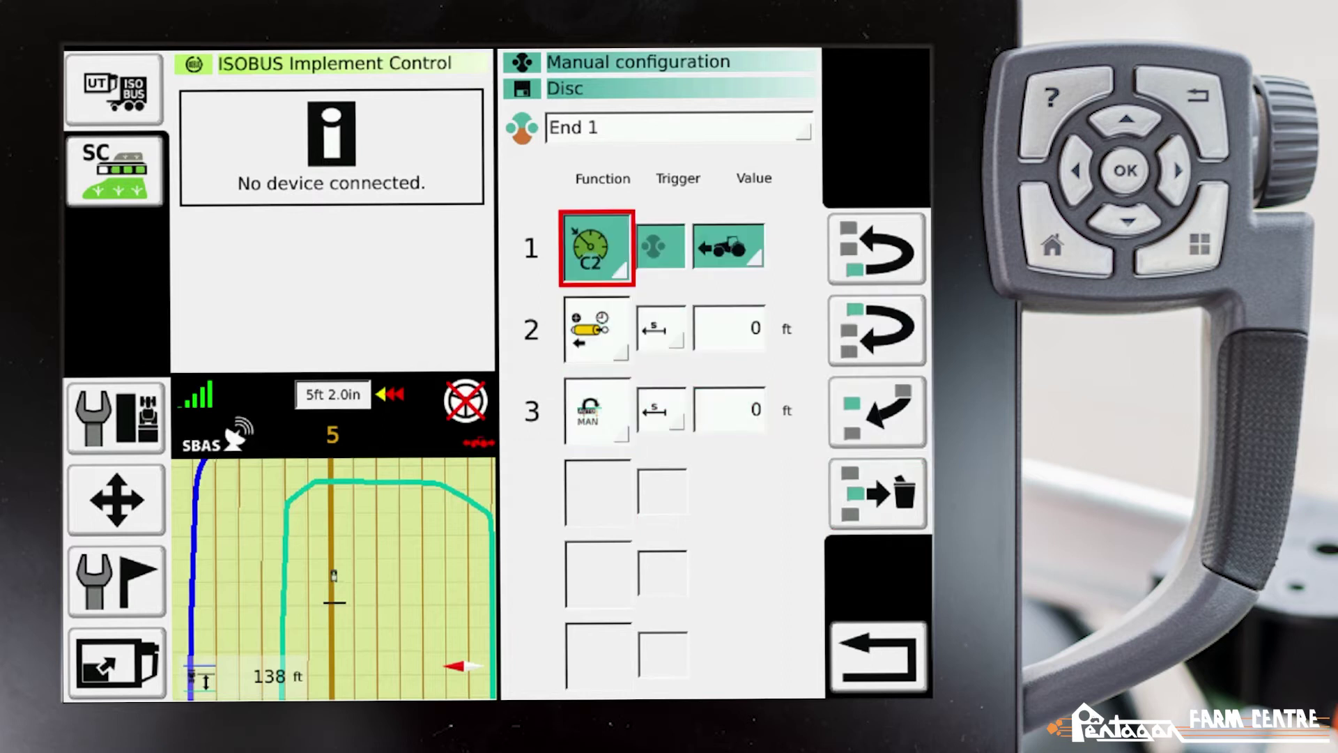
key("Down")
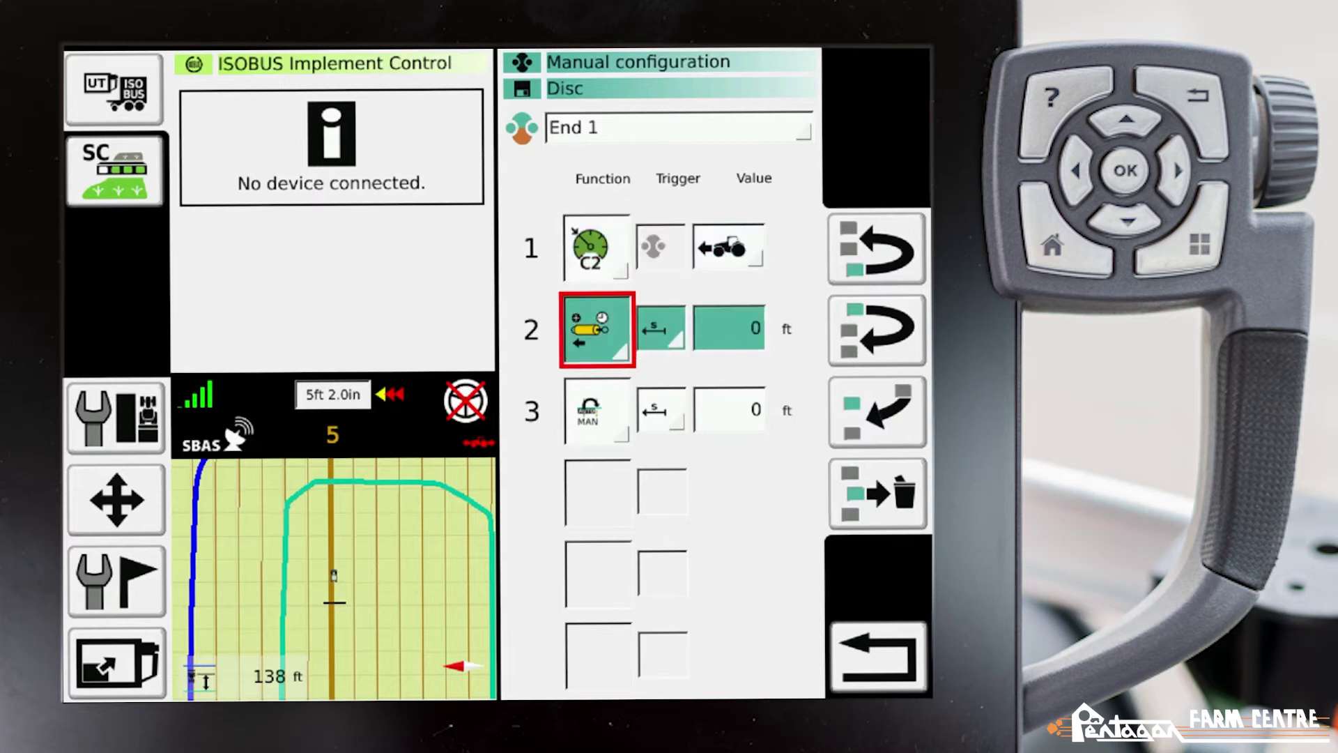
key("Down")
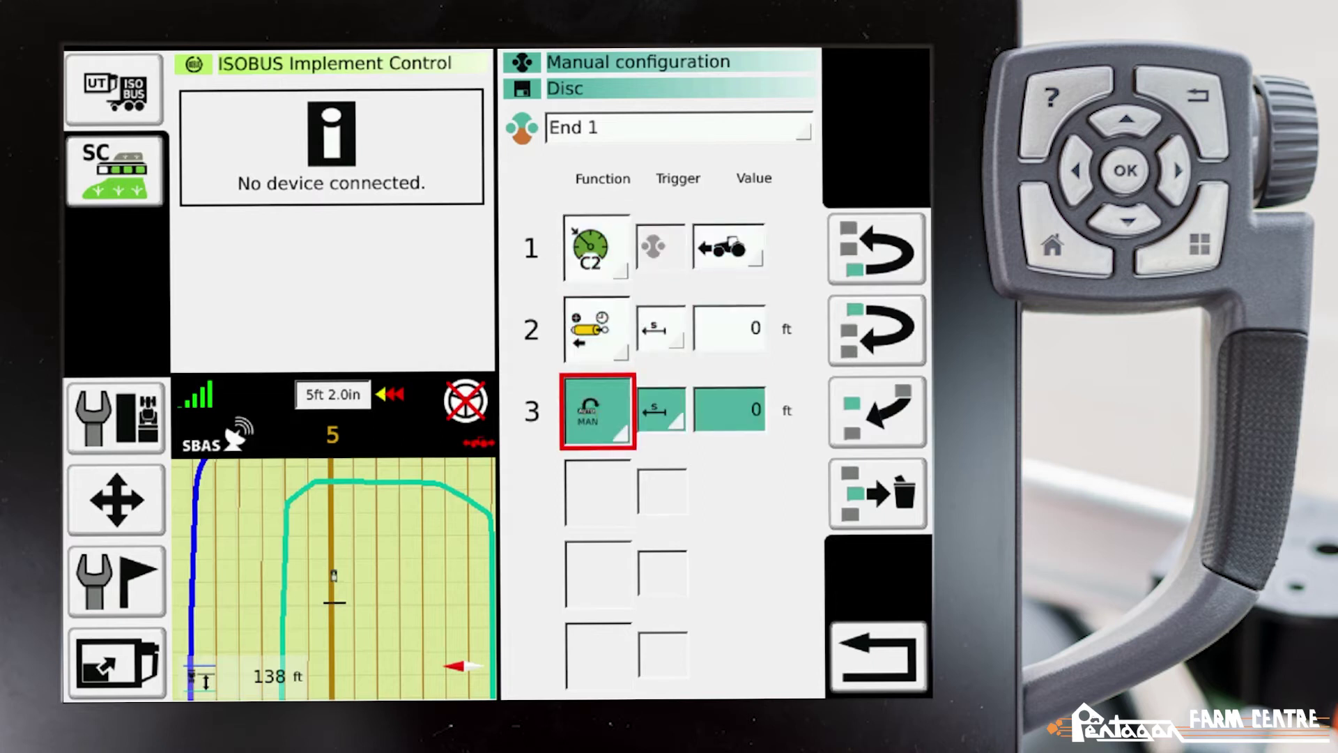
Switch the manual configuration from End 1 to the Go 1 sequence and answer the apply-changes prompt
left_click(678, 128)
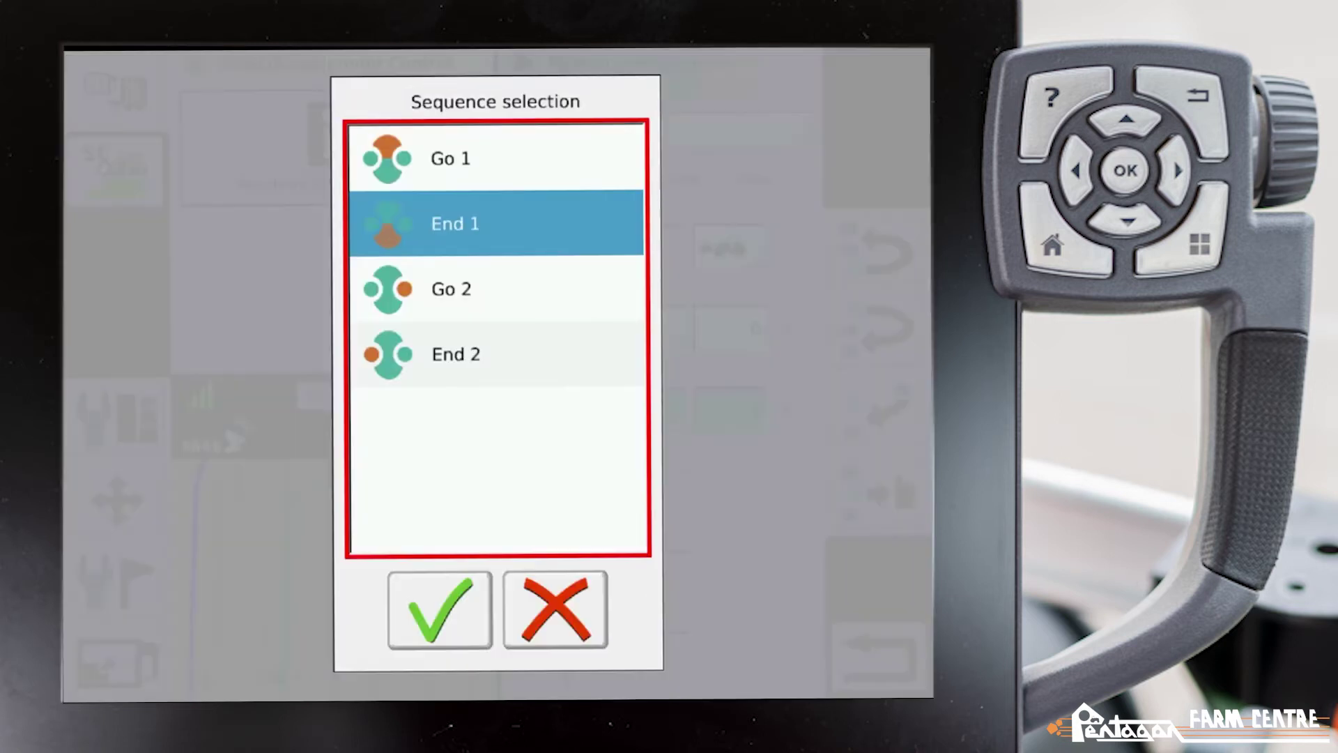
left_click(496, 158)
key("Return")
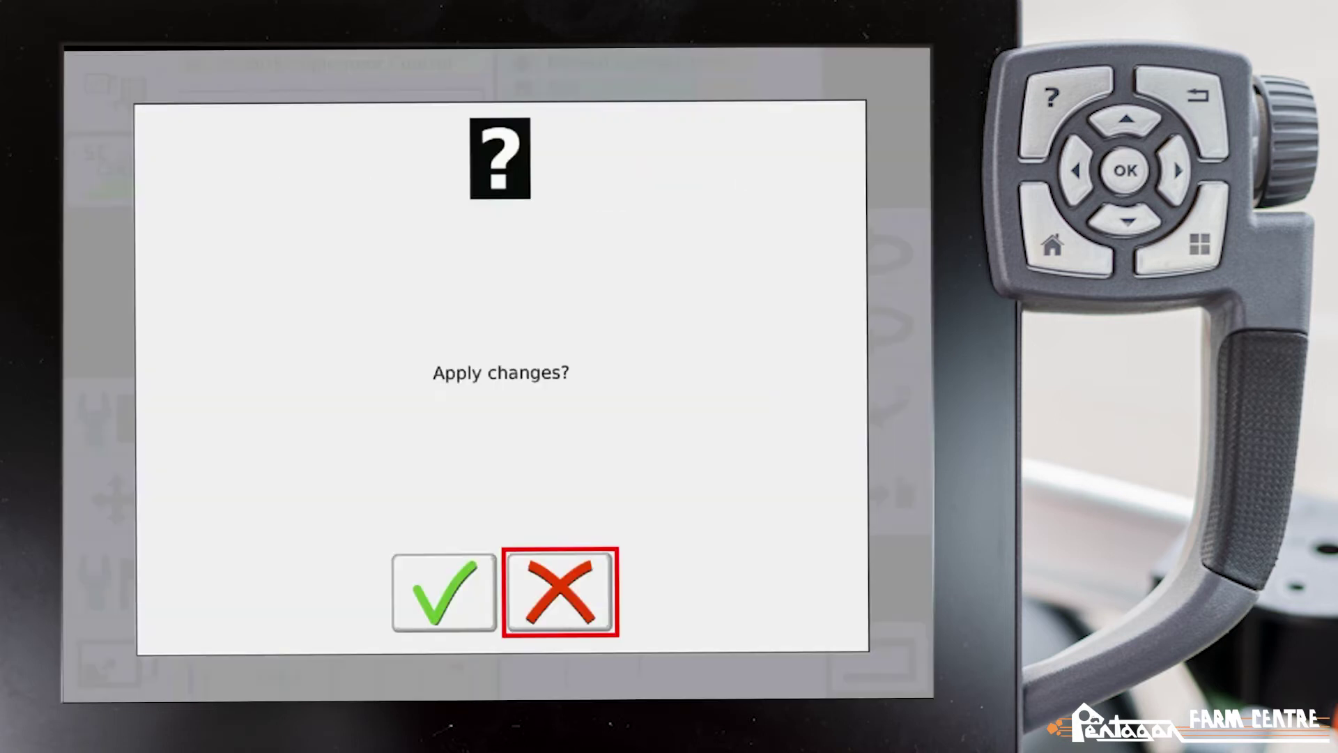
key("Return")
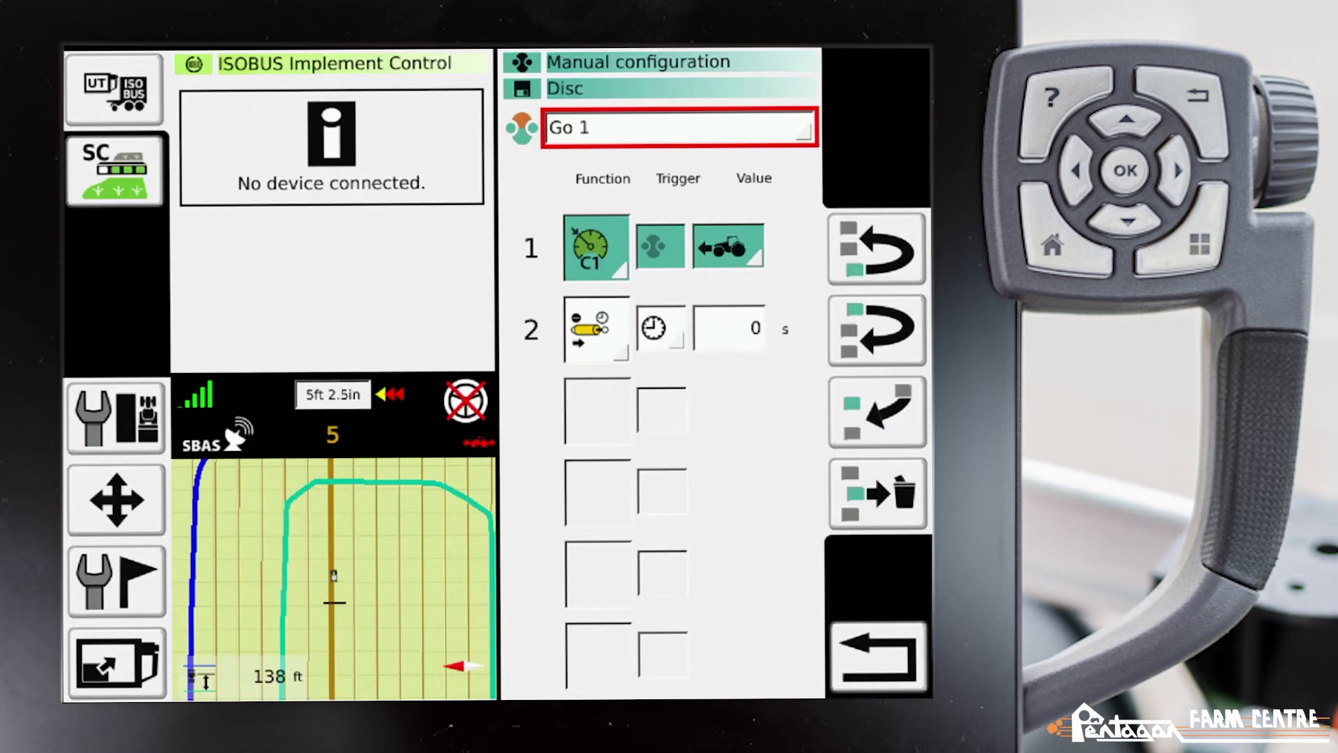
Leave the manual configuration and the Variotronic TI settings to return to the tractor main menu
key("Return")
key("Escape")
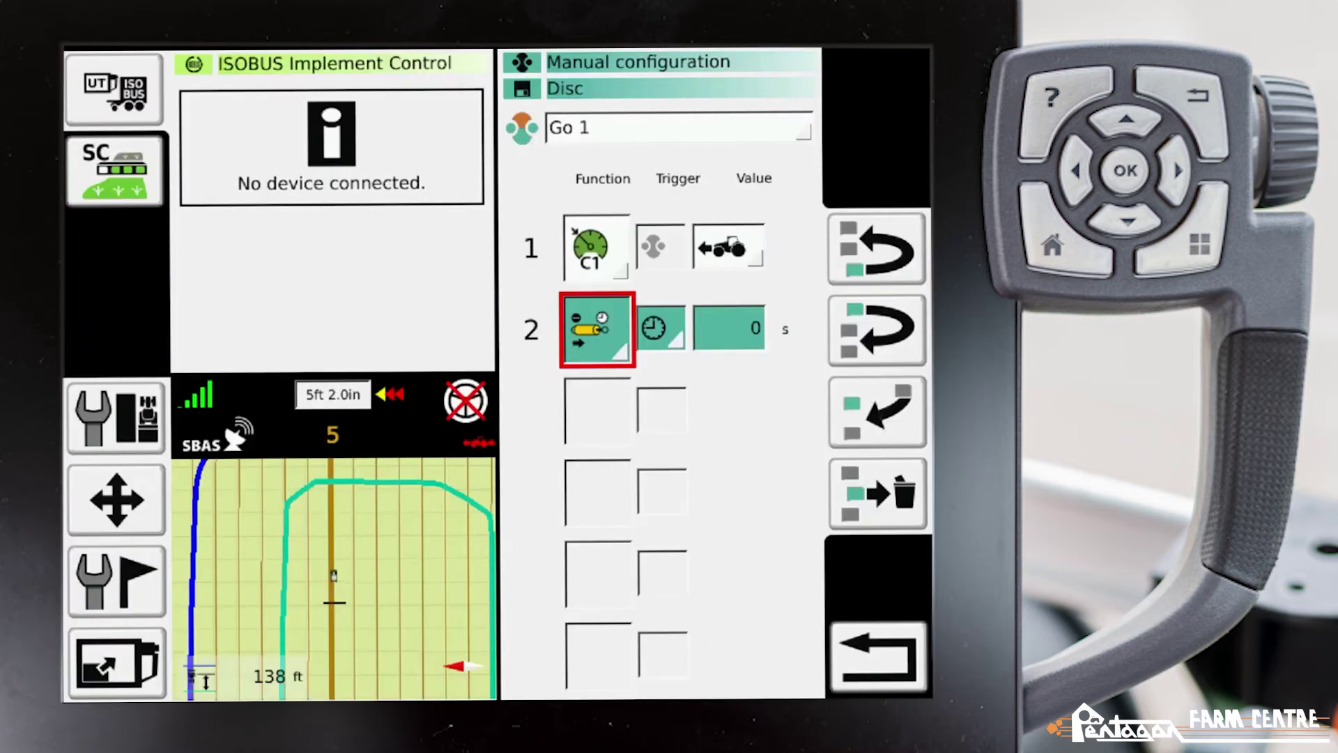
left_click(877, 656)
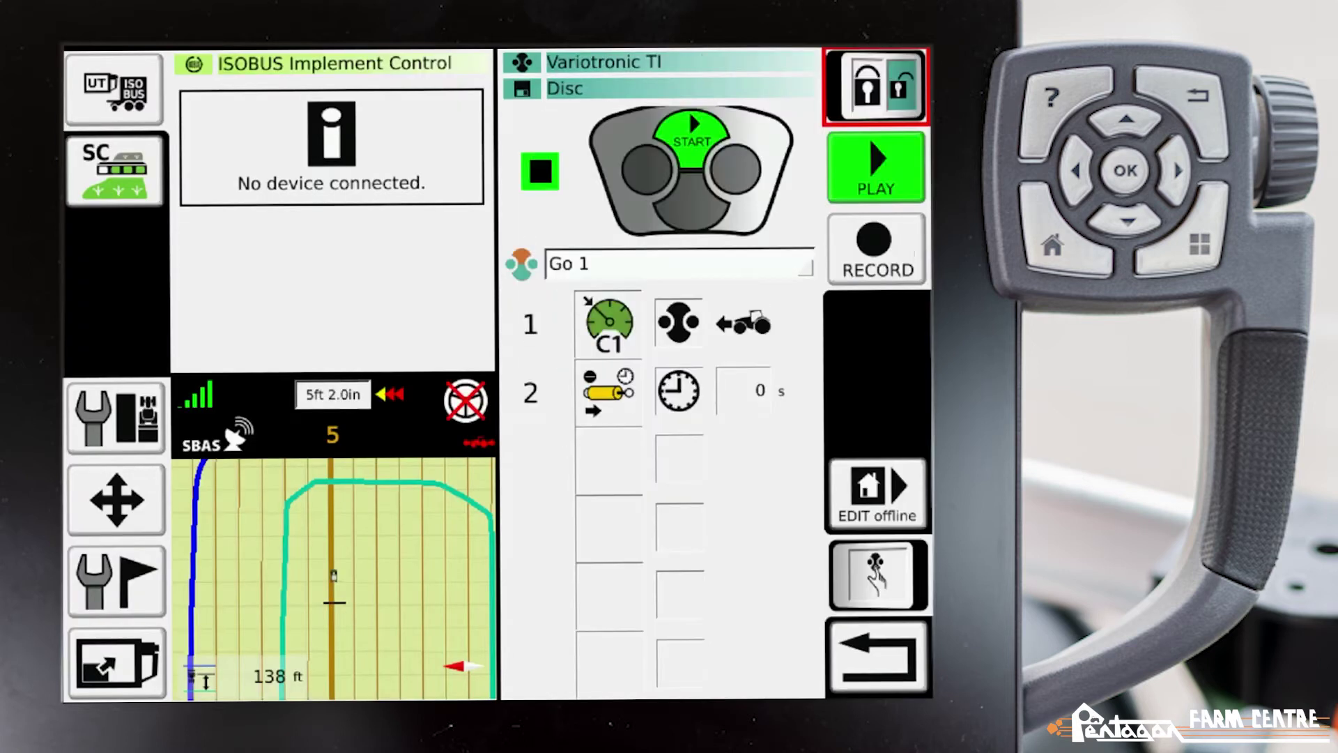
key("Down")
key("Down")
key("Down")
key("Down")
key("Down")
key("Return")
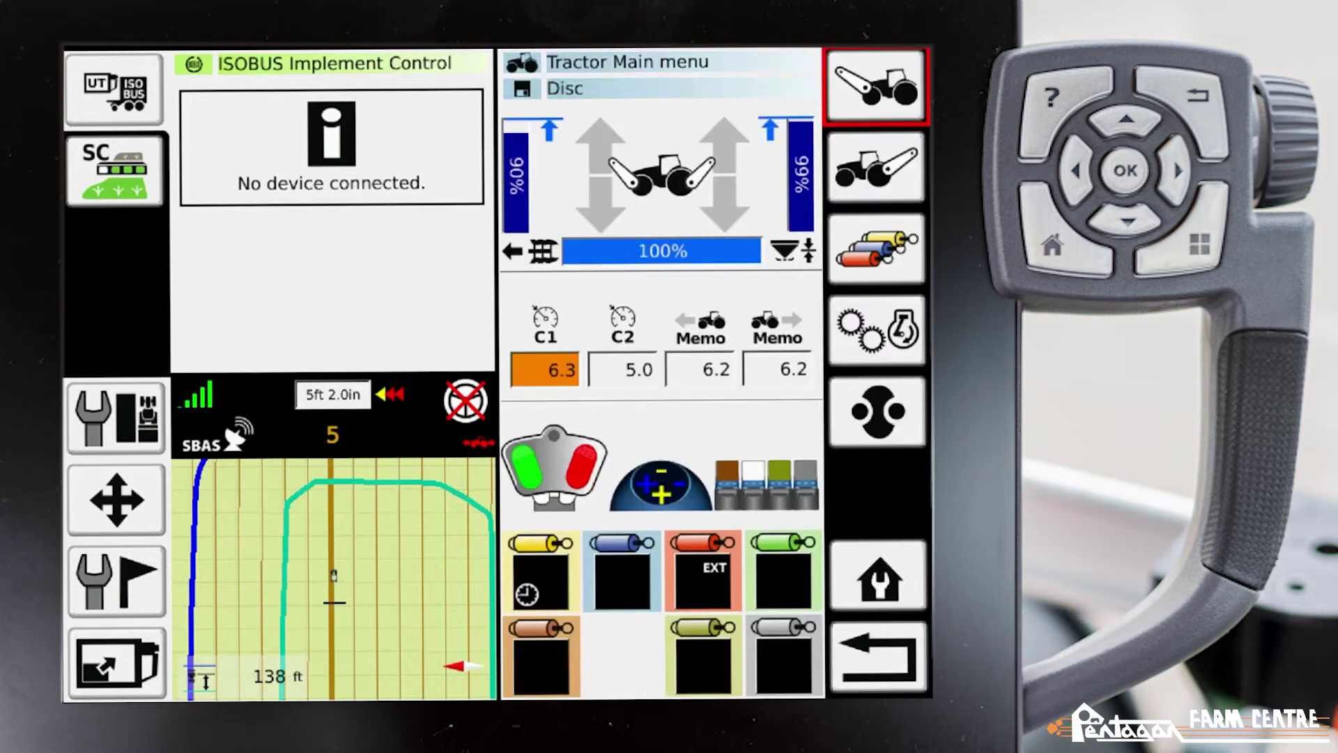
Close the tractor main menu and return to the terminal's overview screen
key("Down")
key("Down")
key("Down")
key("Down")
key("Down")
key("Down")
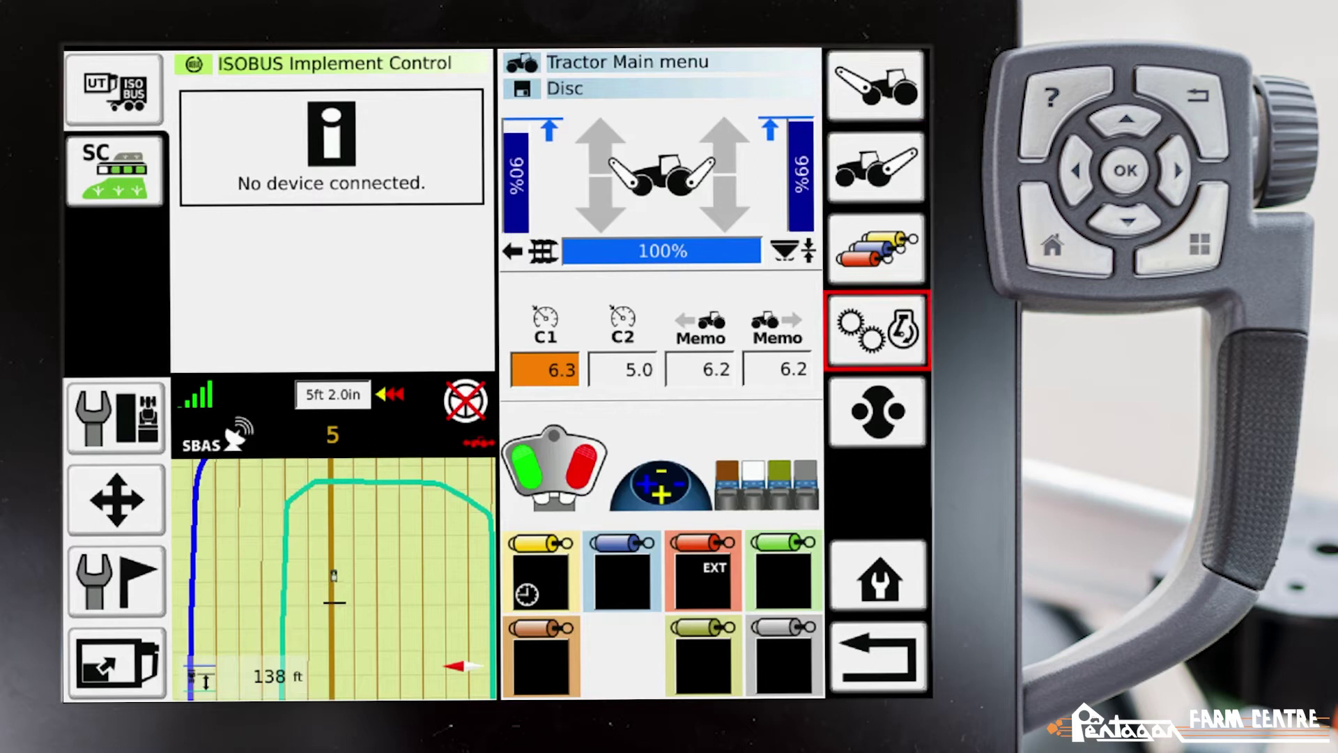
key("Return")
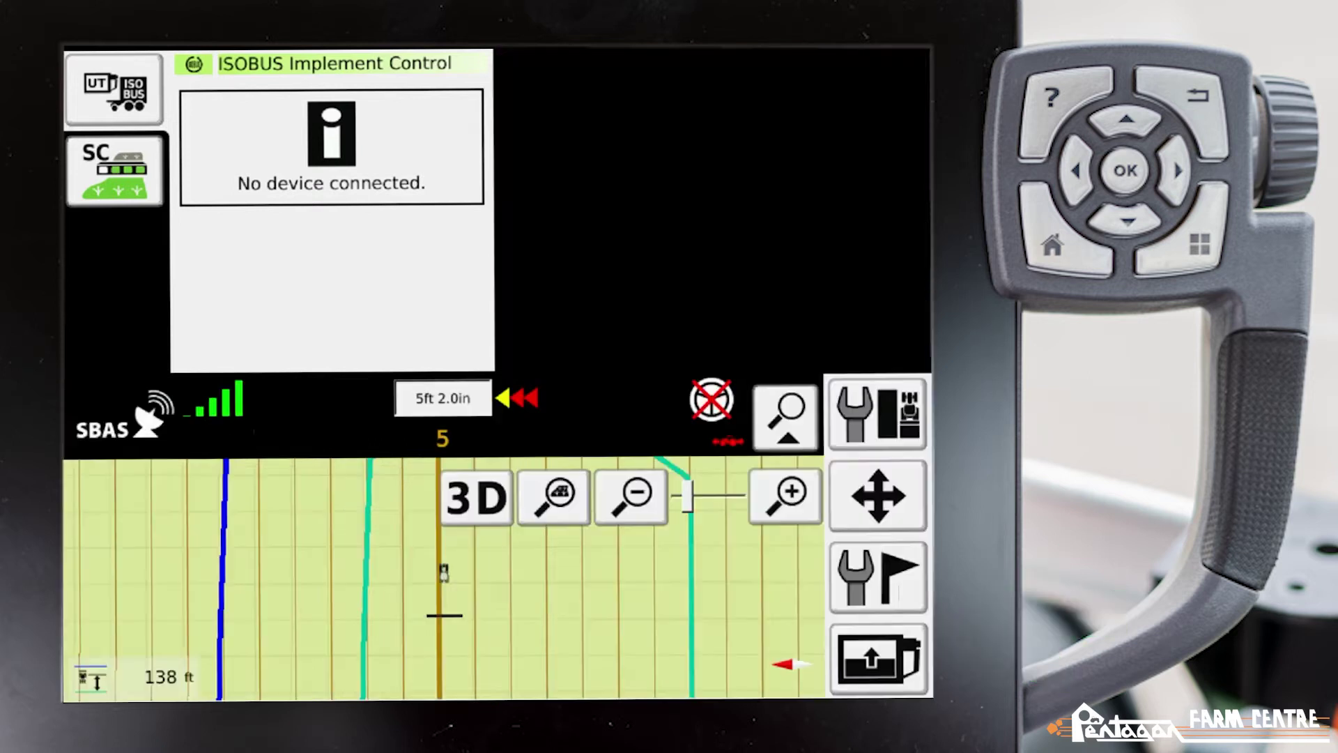
Open the VarioGuide main menu and go to its headland settings for the disc
key("Down")
key("Return")
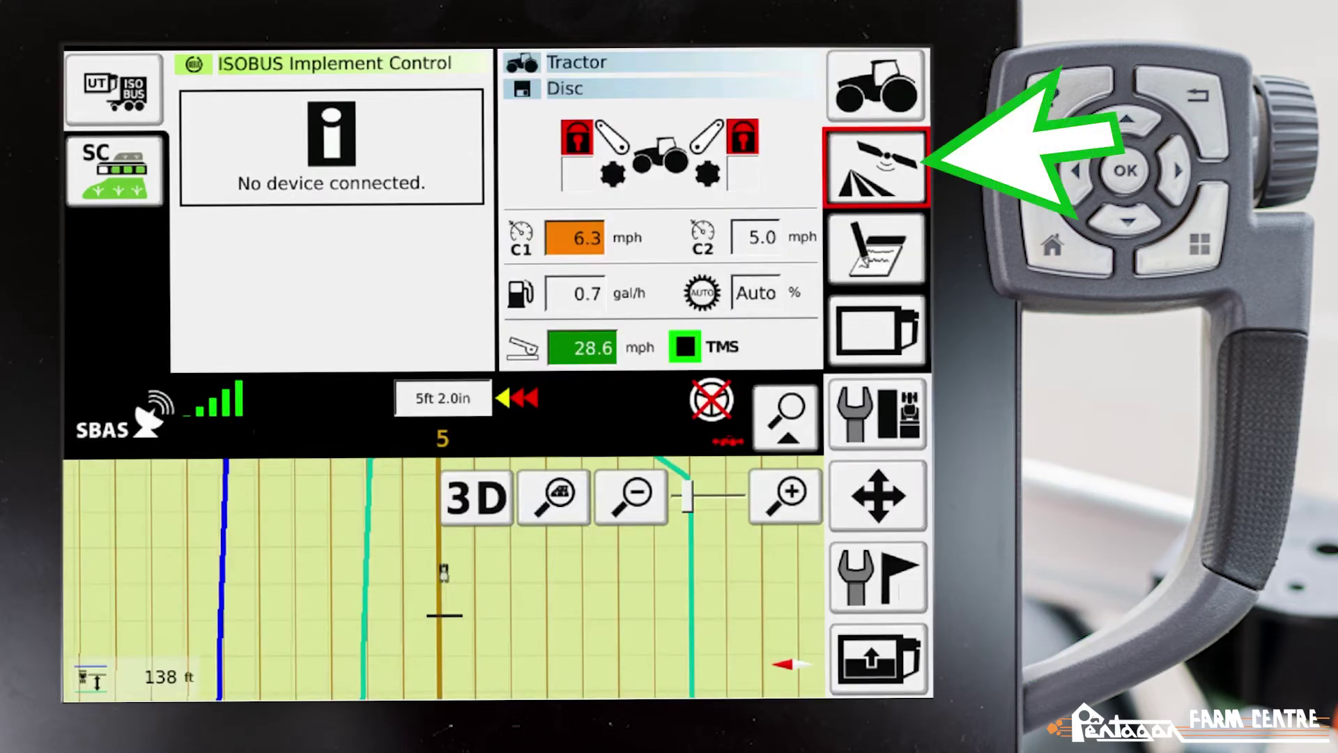
key("Return")
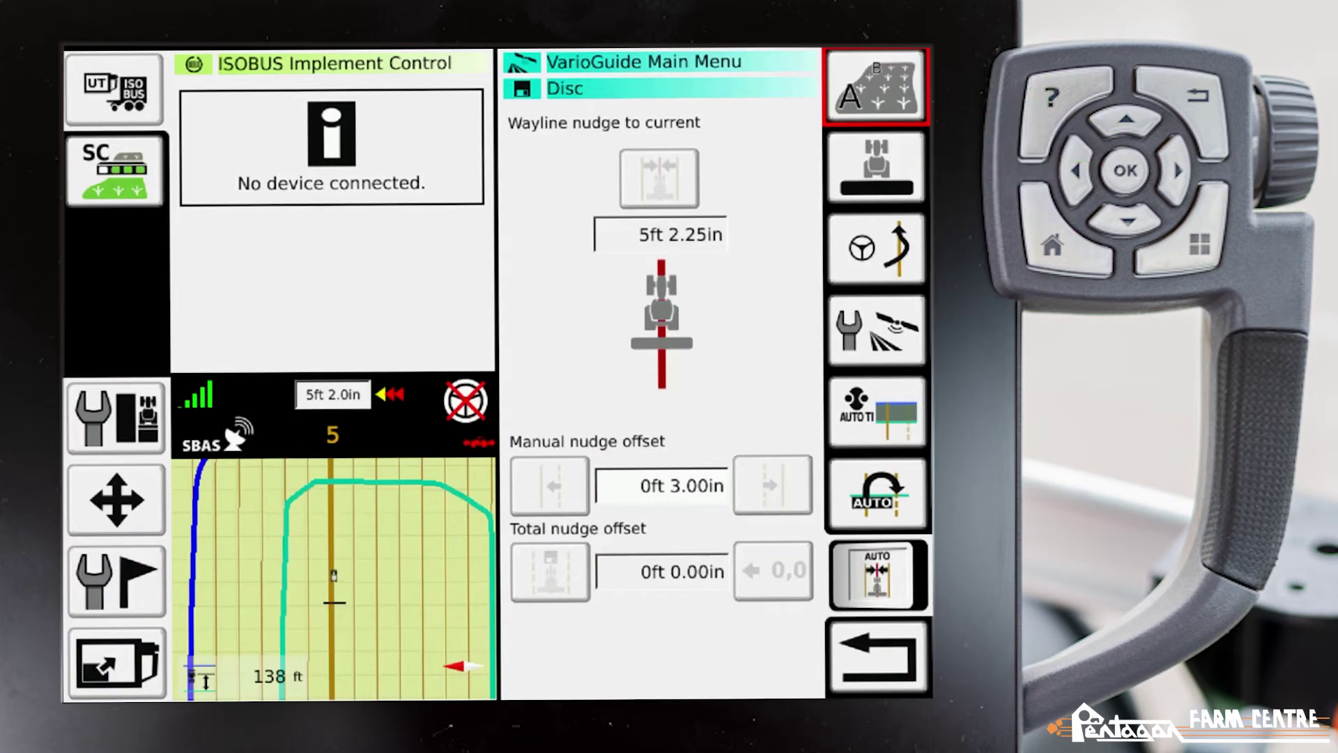
key("Down")
key("Down")
key("Down")
key("Down")
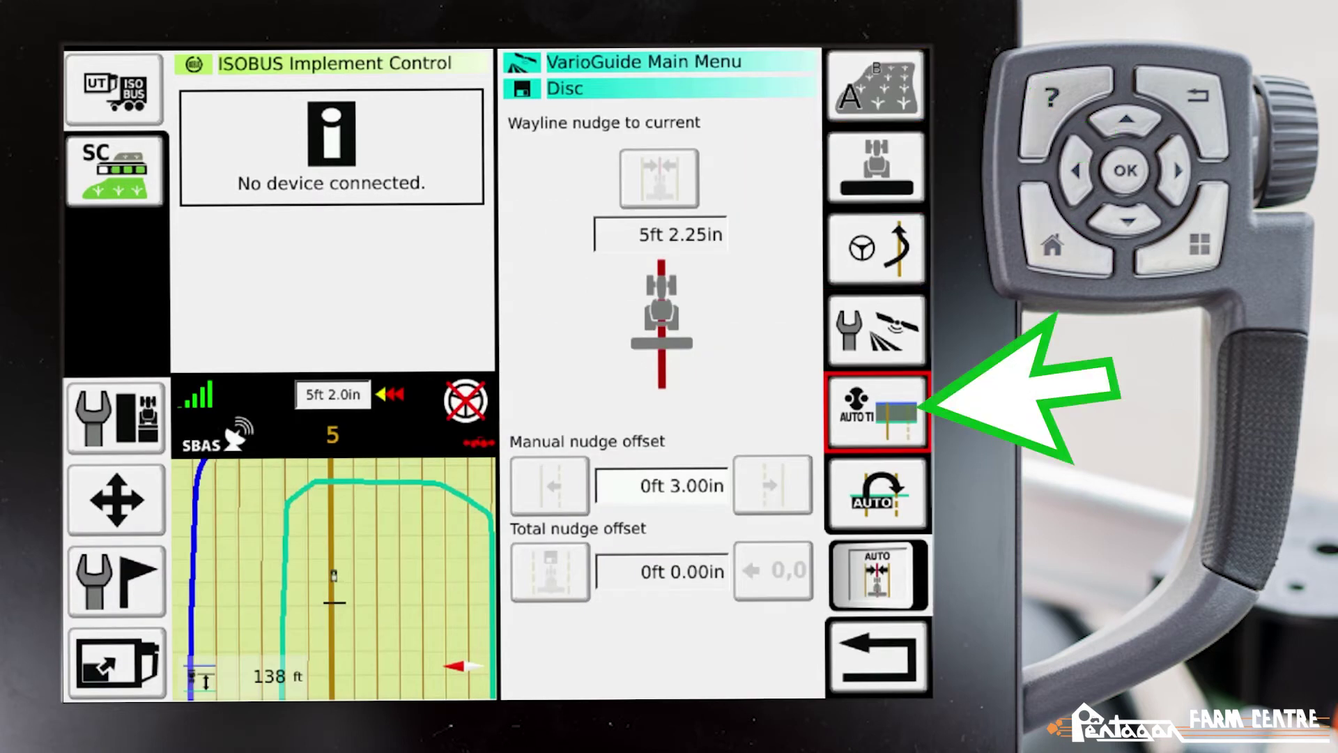
key("Return")
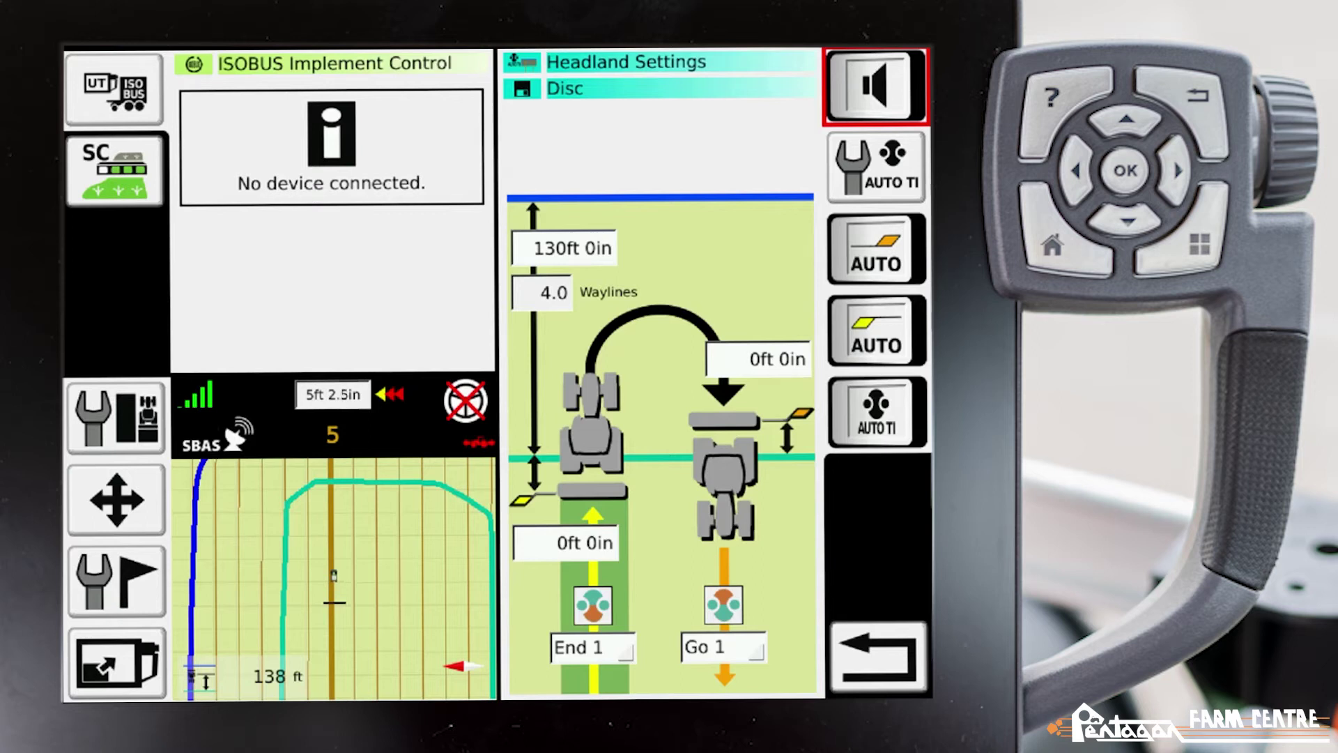
Activate the Variotronic TI automatic in the headland settings and accept the activation prompt
key("Down")
key("Down")
key("Down")
key("Down")
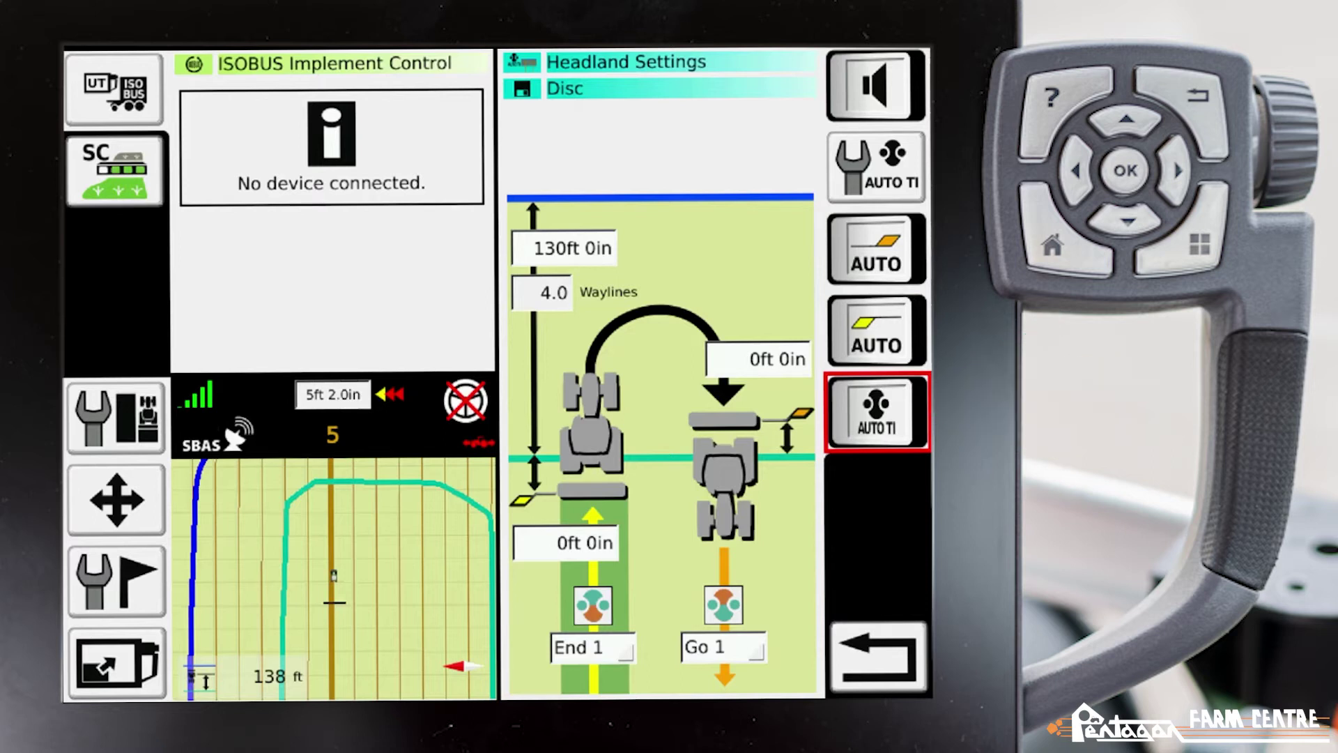
key("Return")
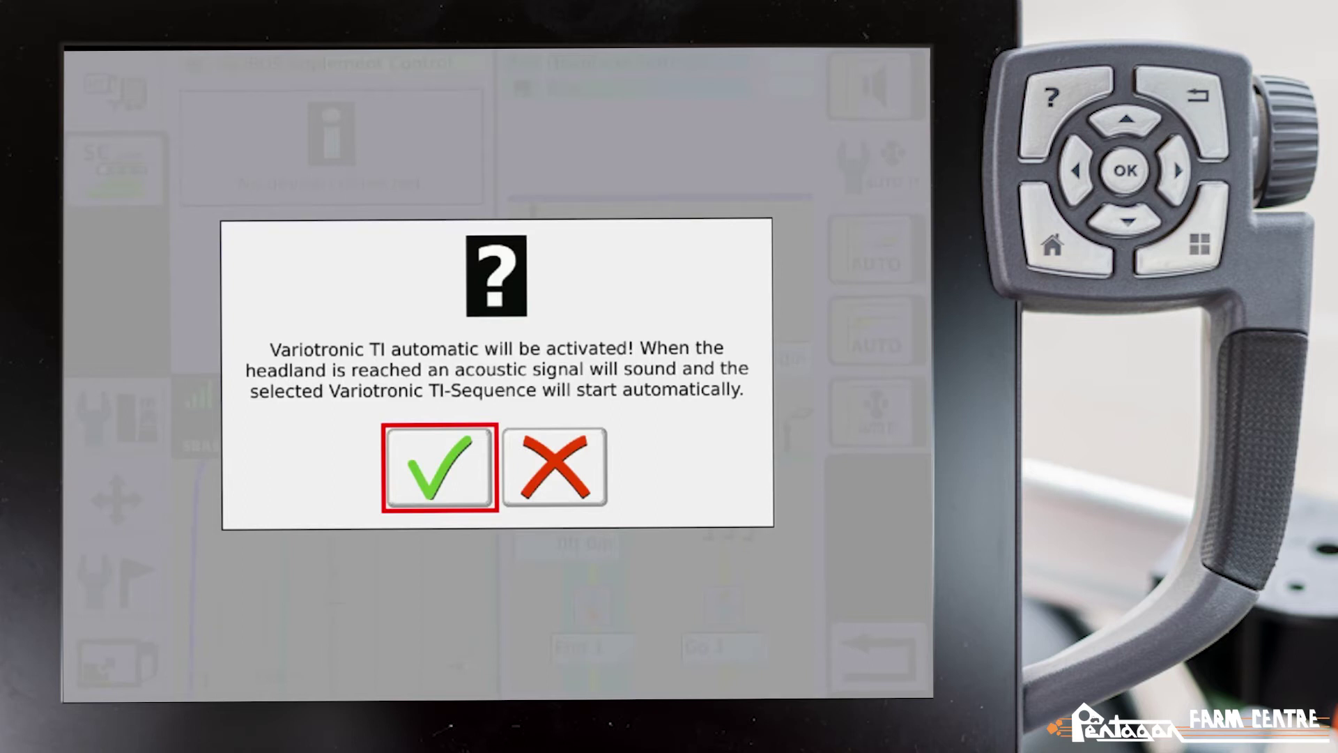
key("Return")
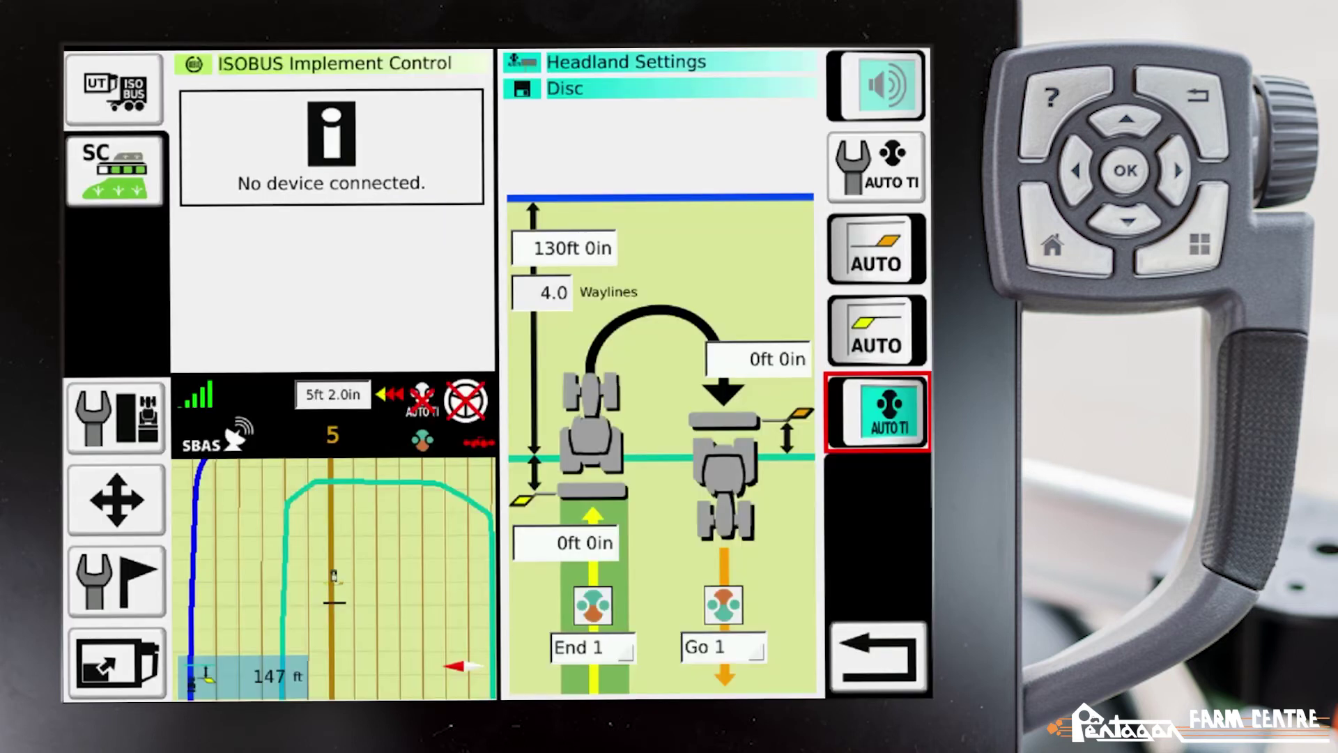
Leave the headland settings and open the Turn Assistant from the VarioGuide main menu
key("Down")
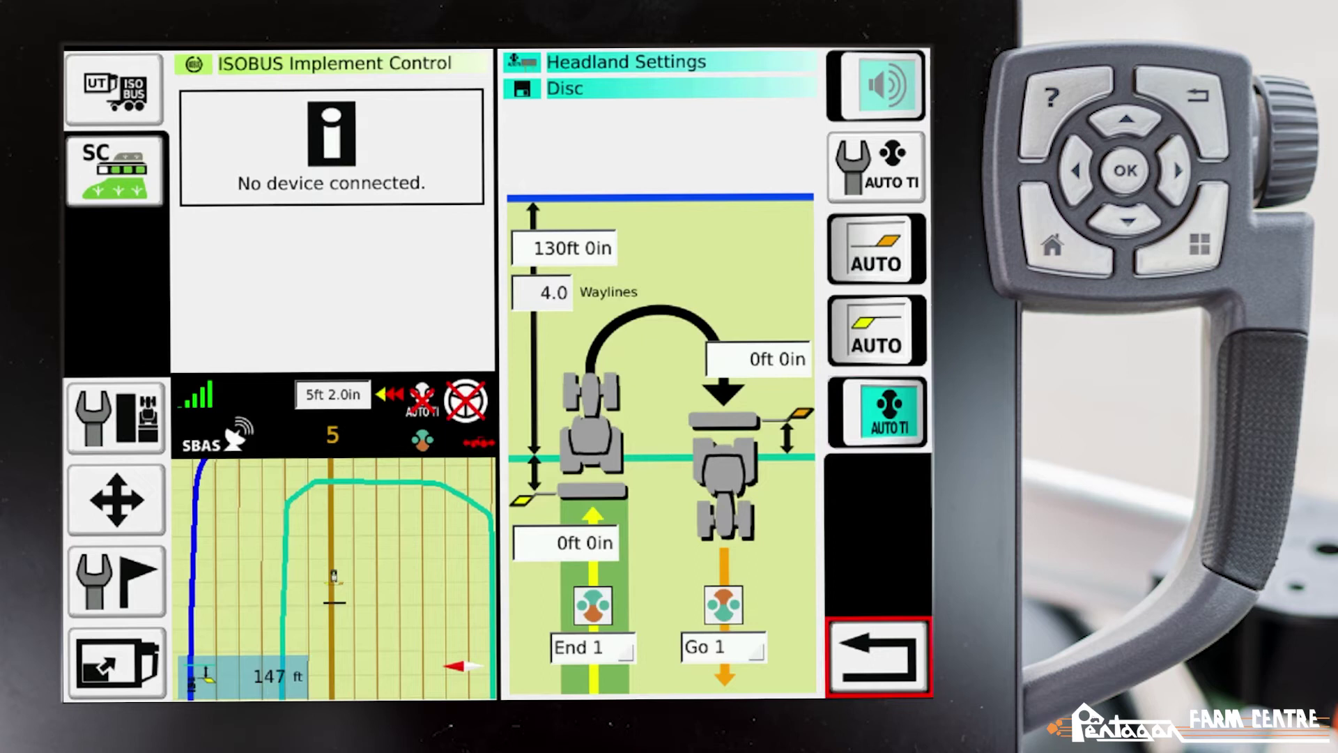
key("Return")
key("Down")
key("Down")
key("Down")
key("Down")
key("Down")
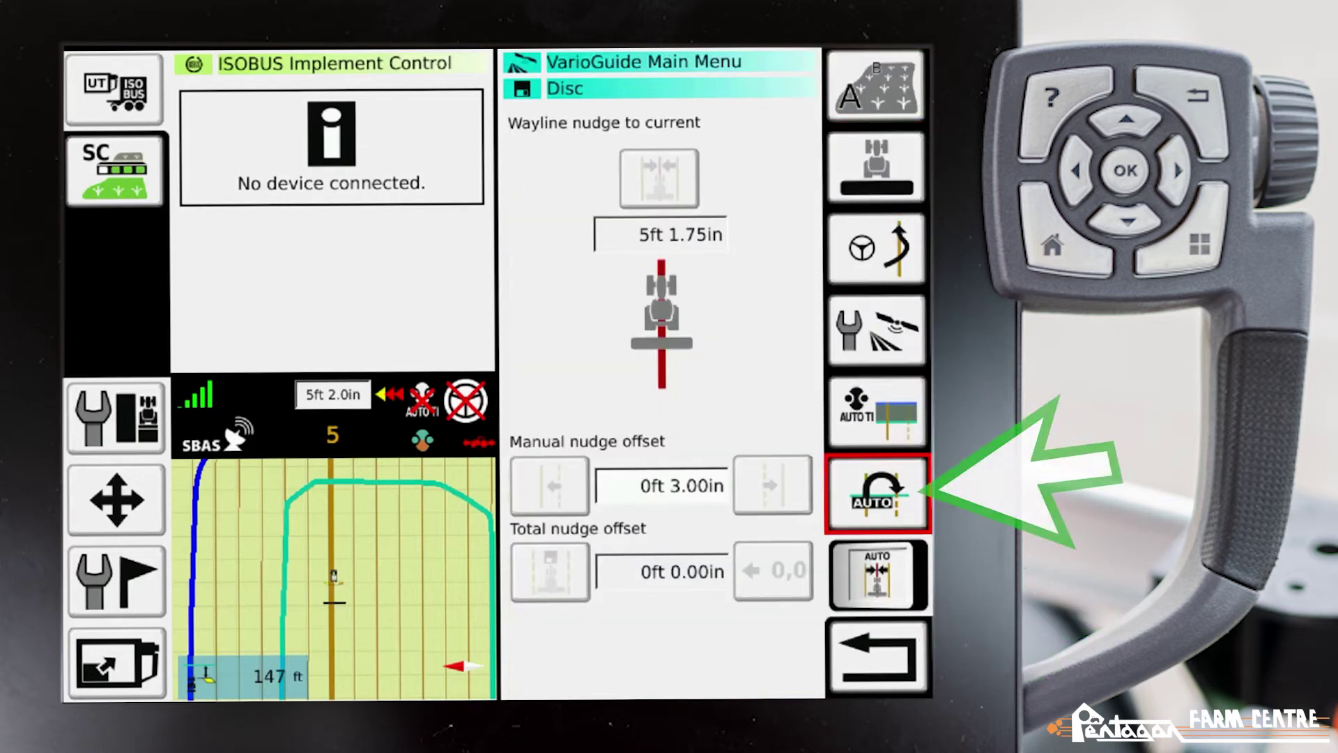
key("Return")
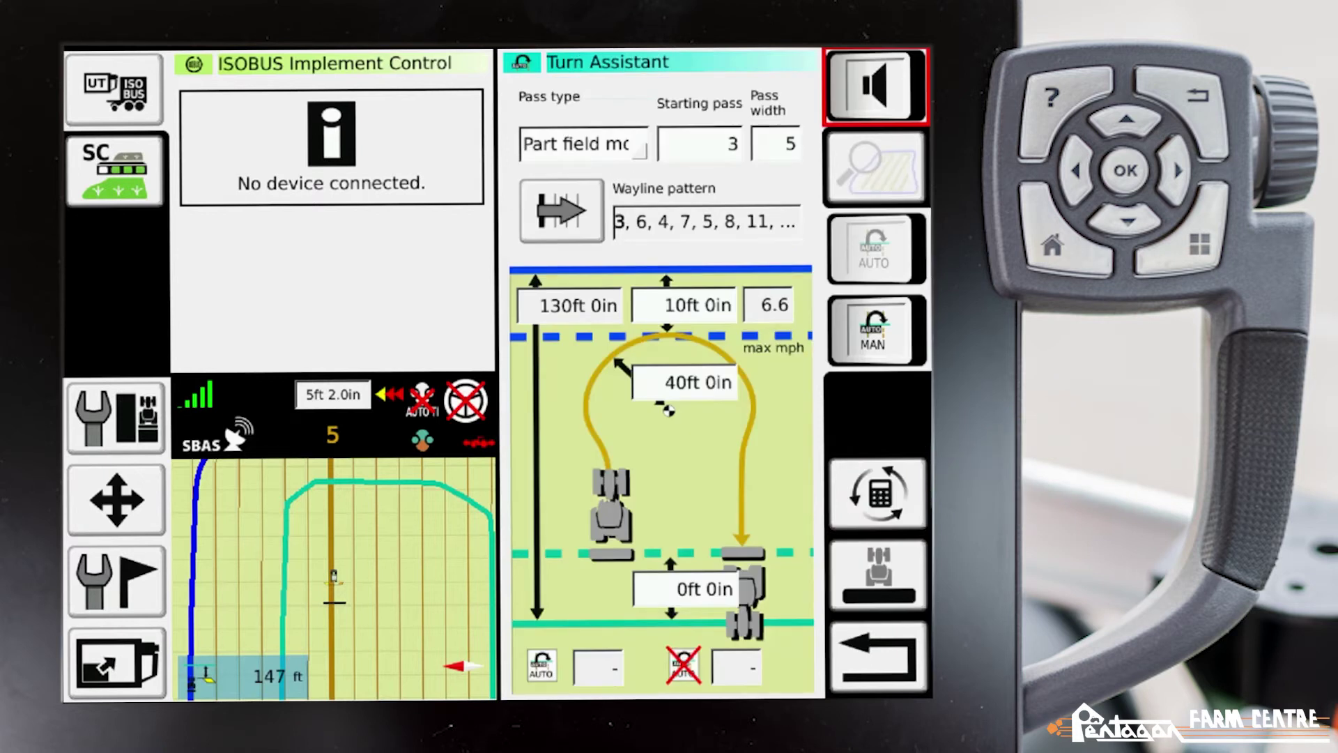
Switch the Turn Assistant to manual mode and enlarge the guidance map to full screen
key("Down")
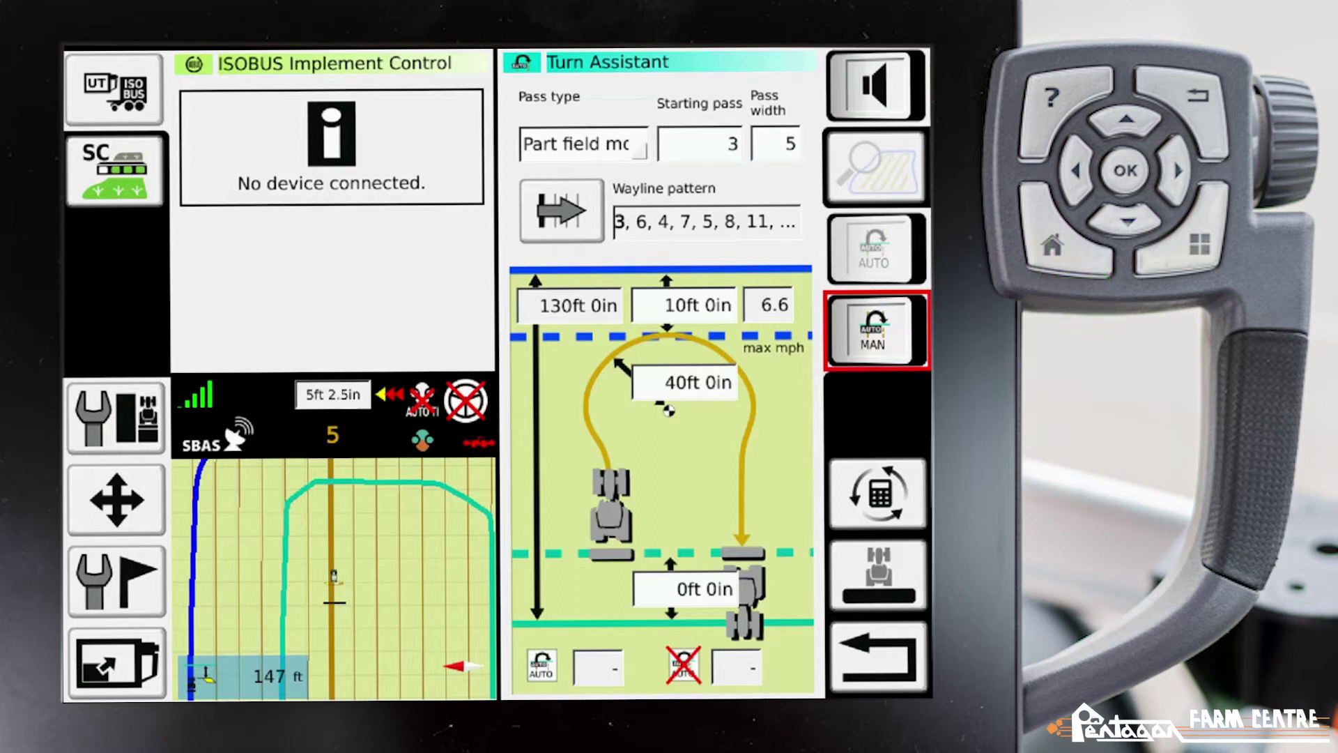
key("Return")
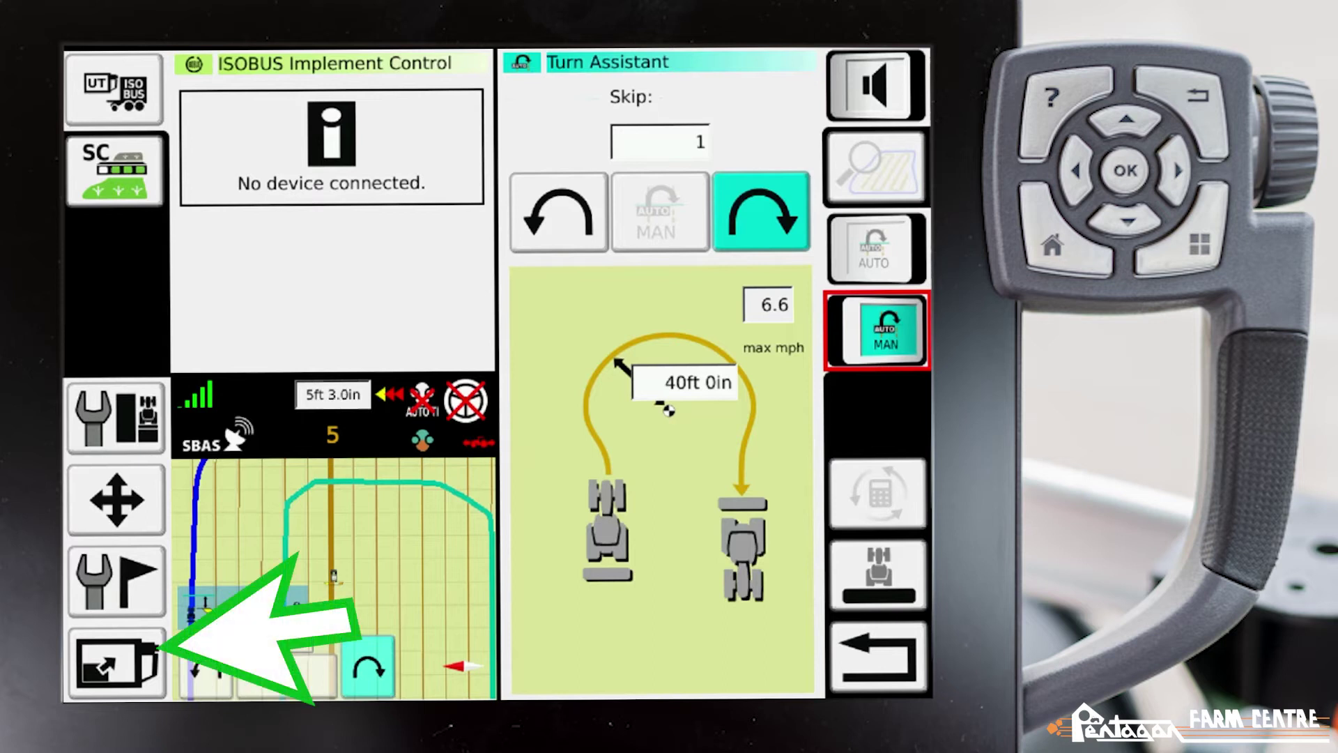
left_click(116, 662)
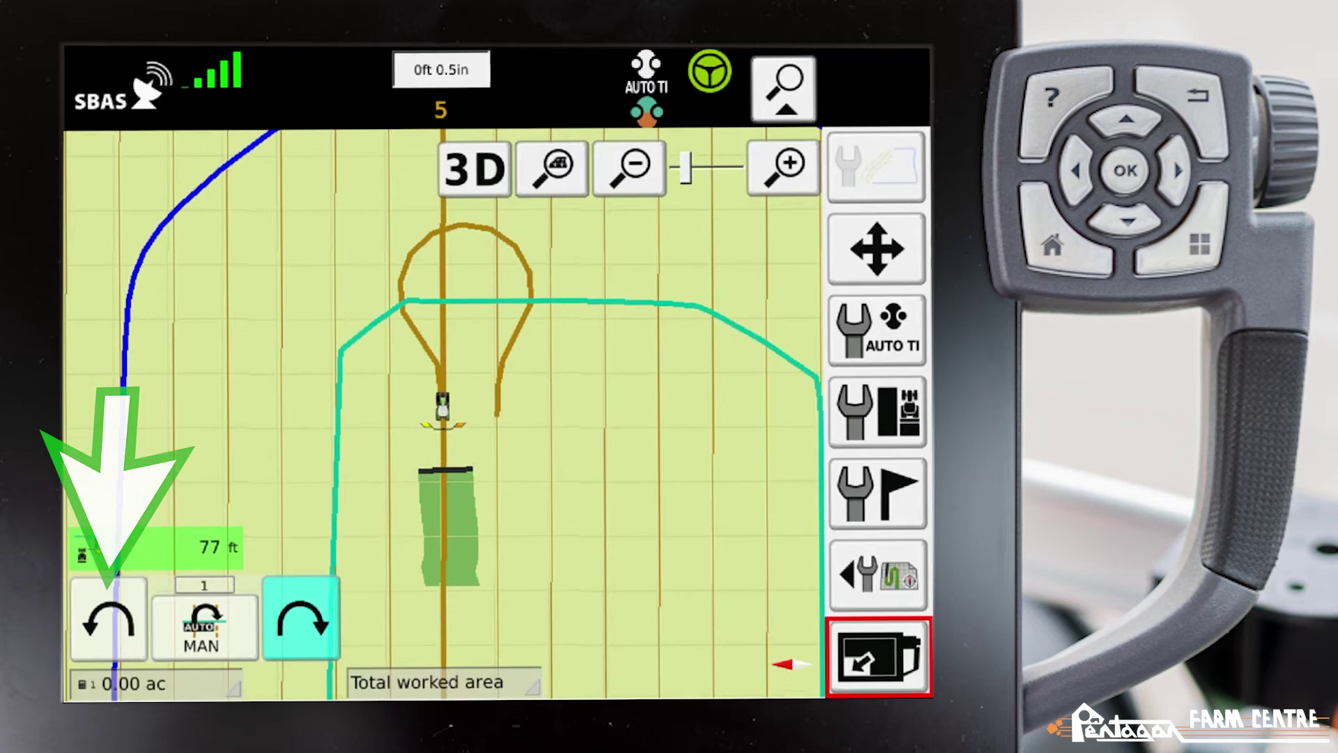
Change the headland turn direction to left and back to right, and choose a right turn again at the following headland
left_click(108, 618)
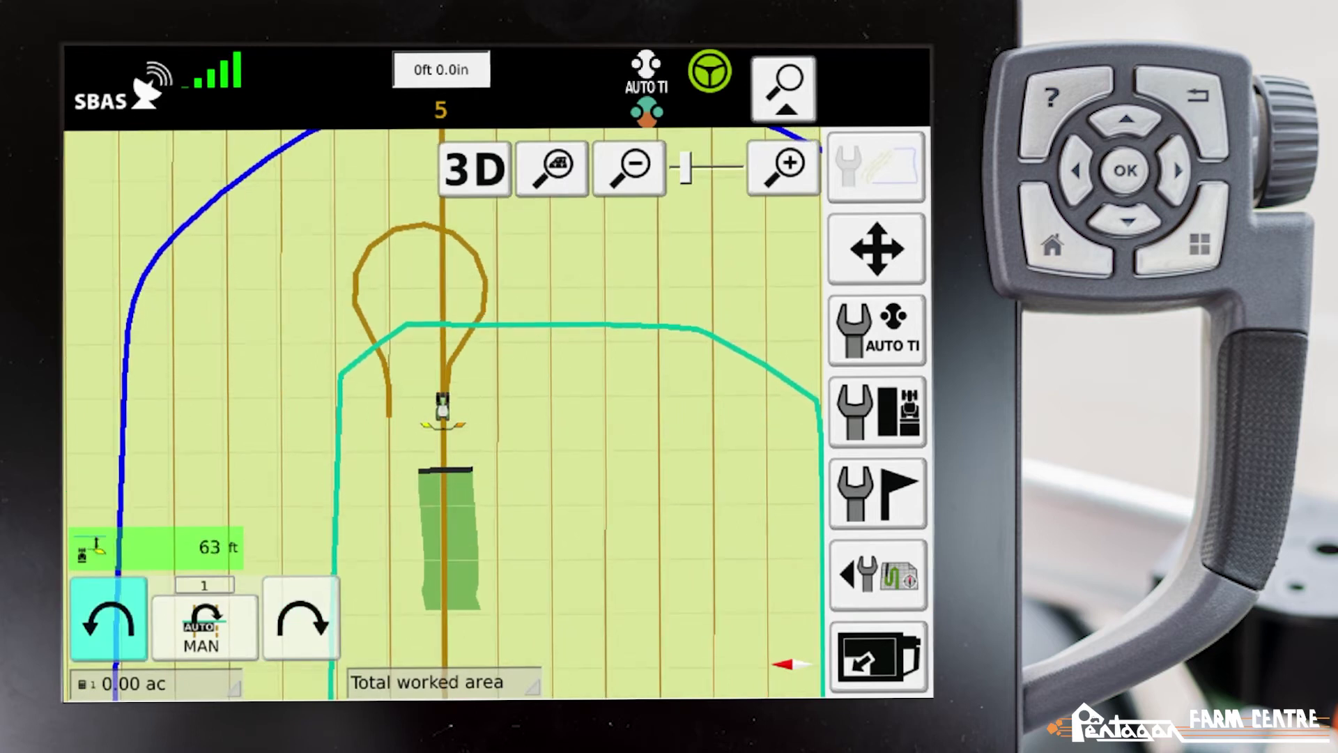
left_click(300, 619)
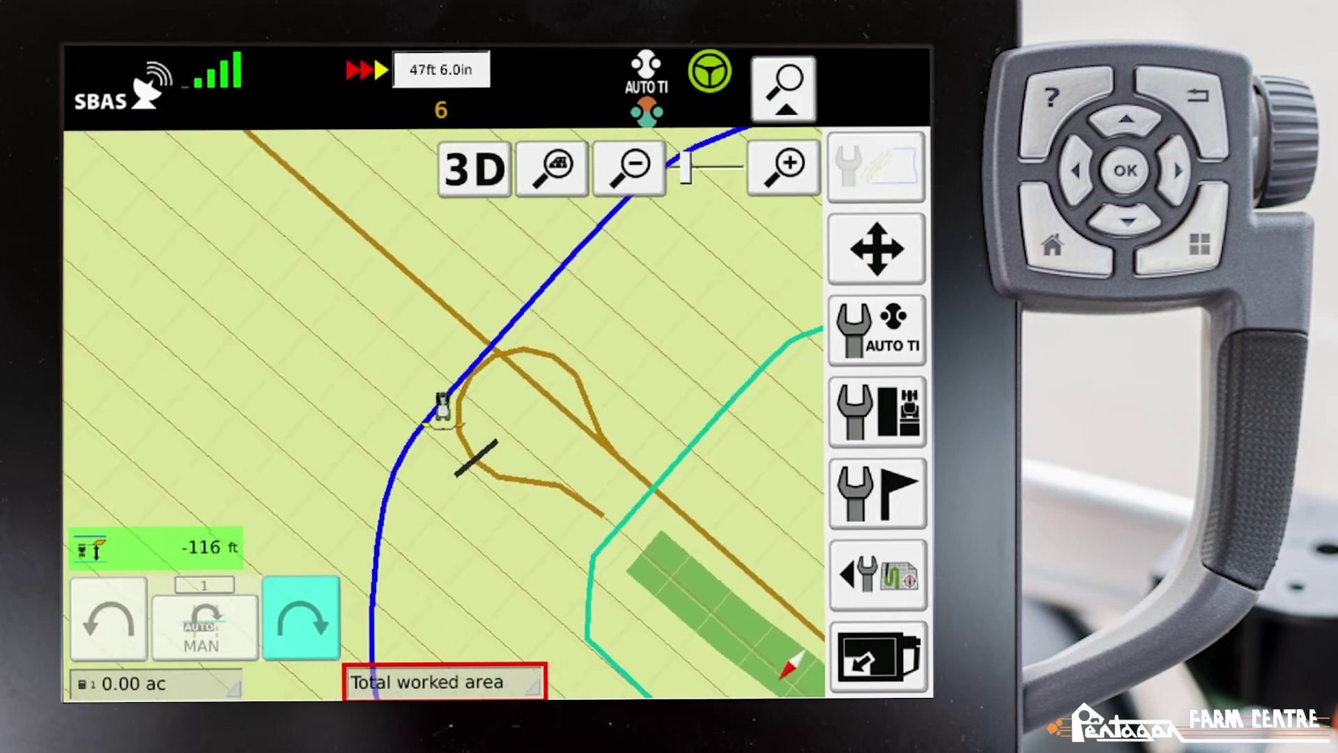
left_click(877, 492)
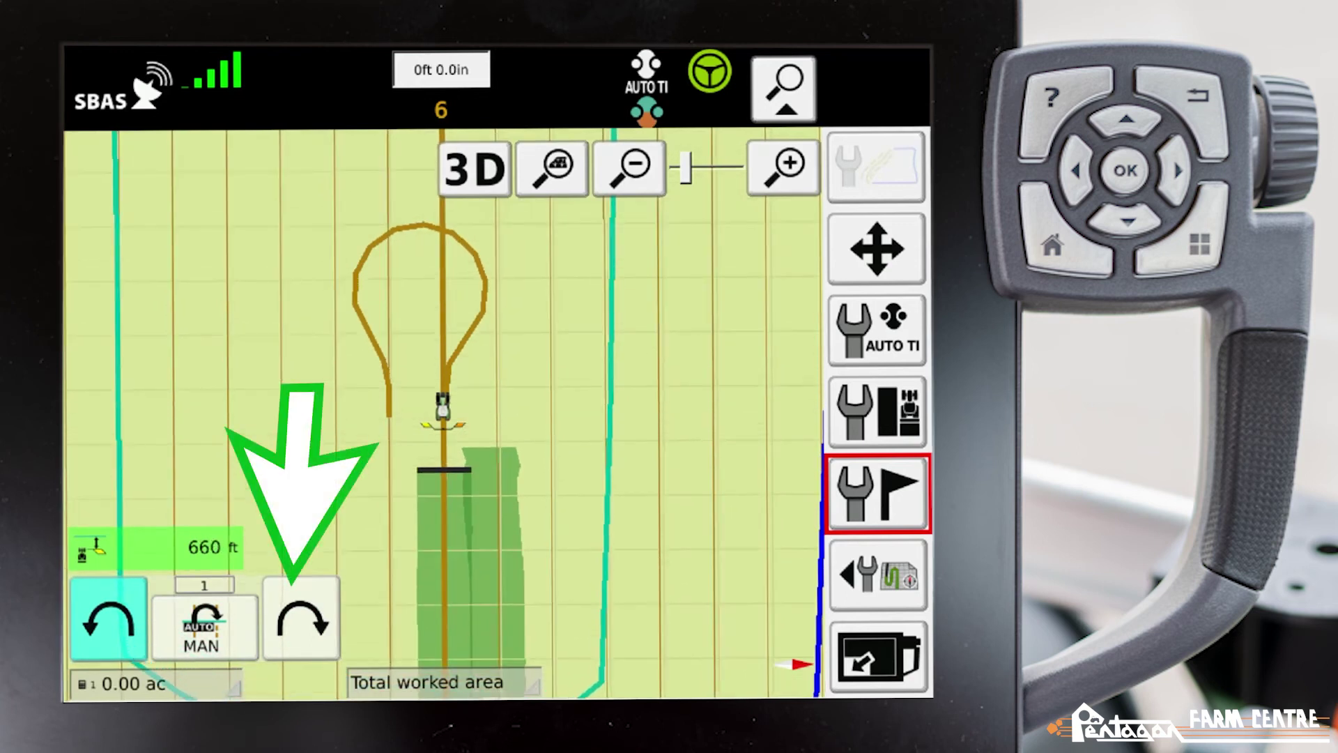
left_click(301, 618)
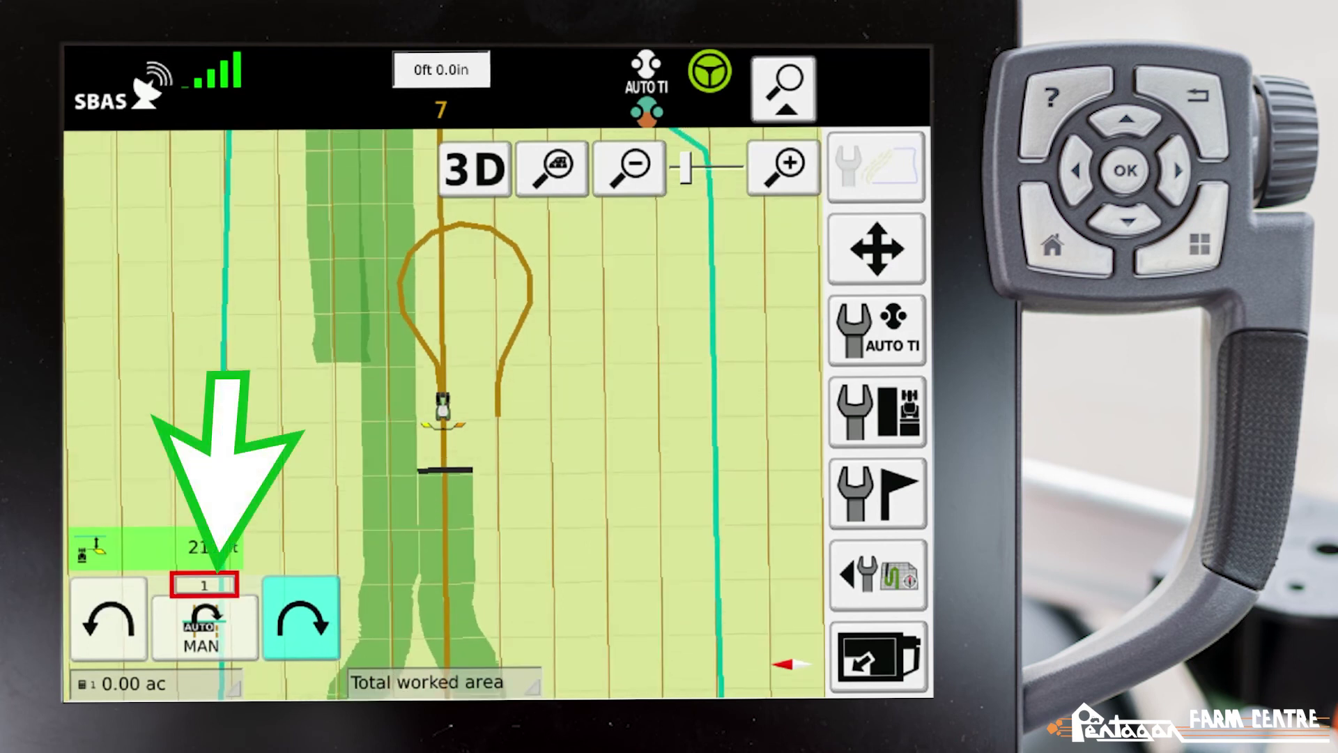
Set the number of waylines to skip in the manual turn to 2
left_click(204, 584)
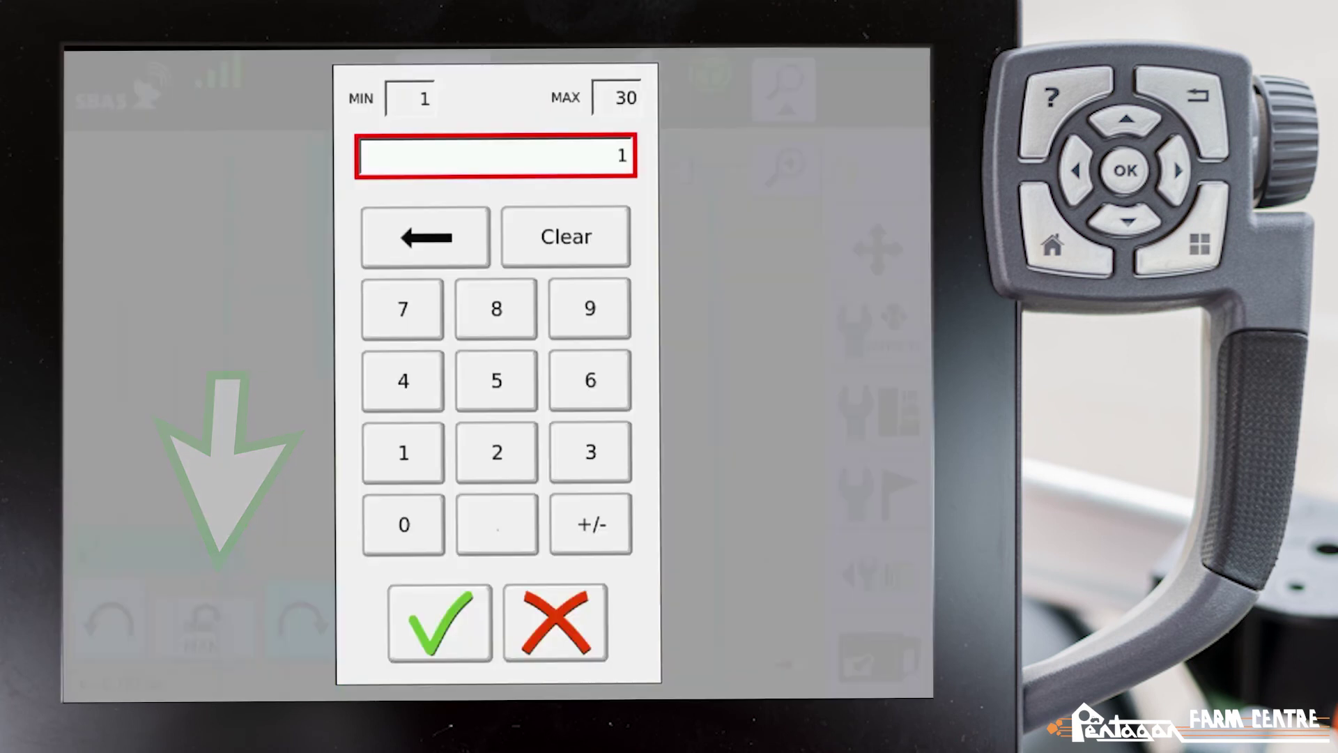
left_click(497, 452)
left_click(439, 622)
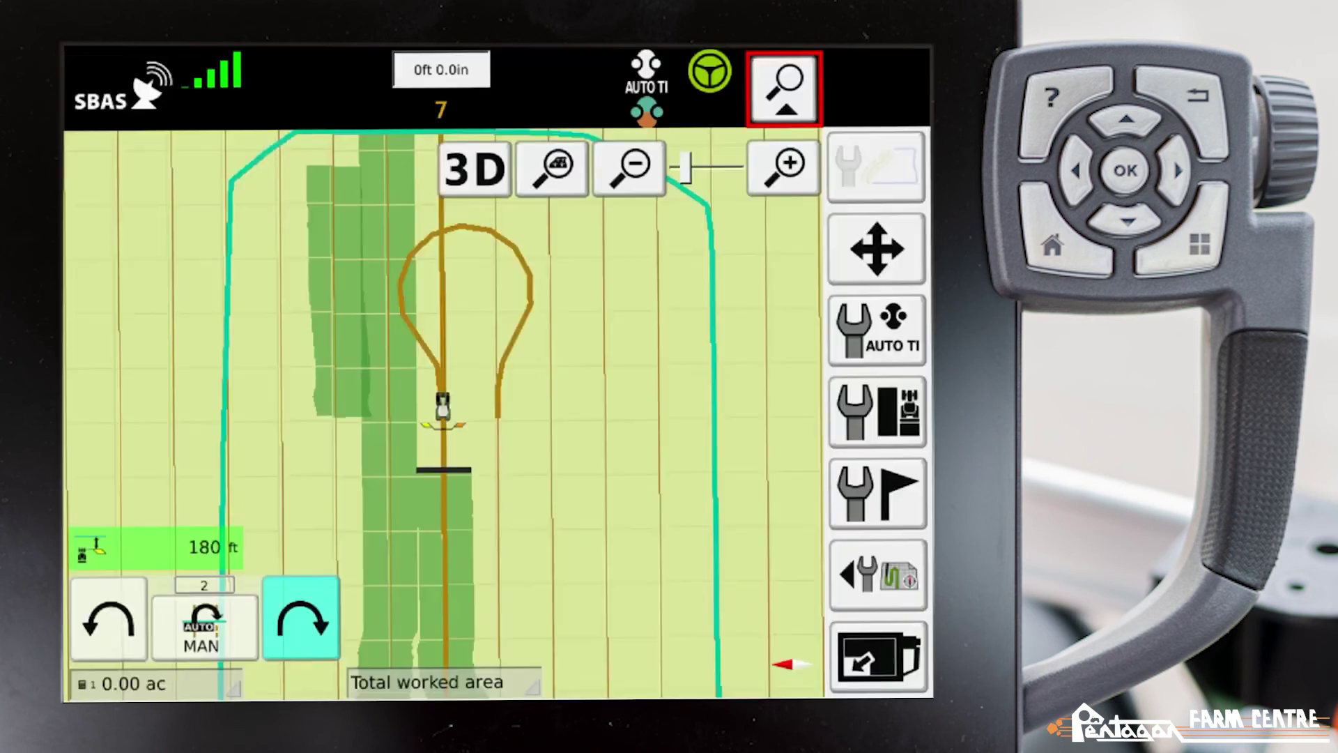